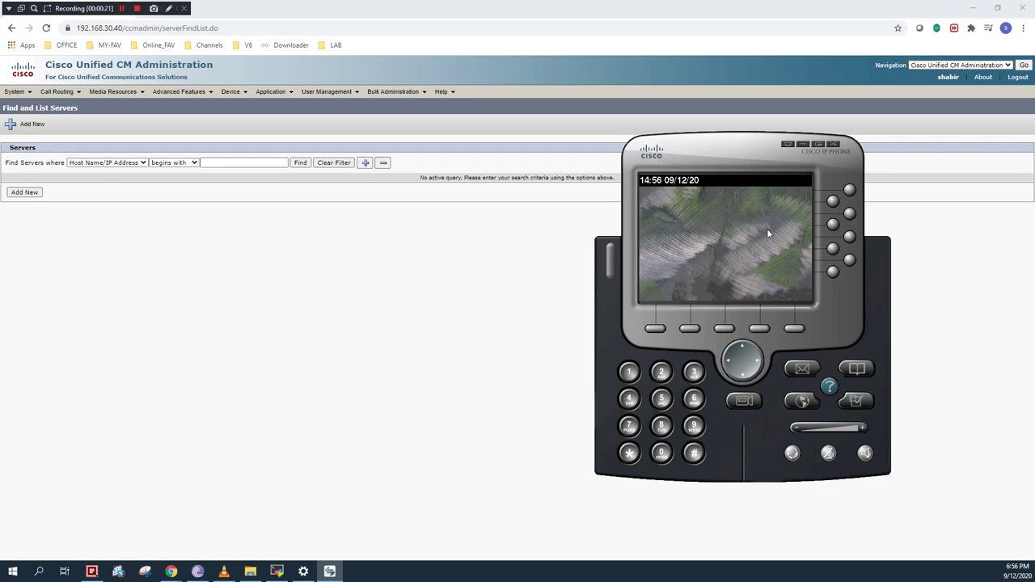
# Copy the device name PCIPC1 from the softphone's Network preferences, then close them with OK.
pyautogui.rightClick(743, 211)
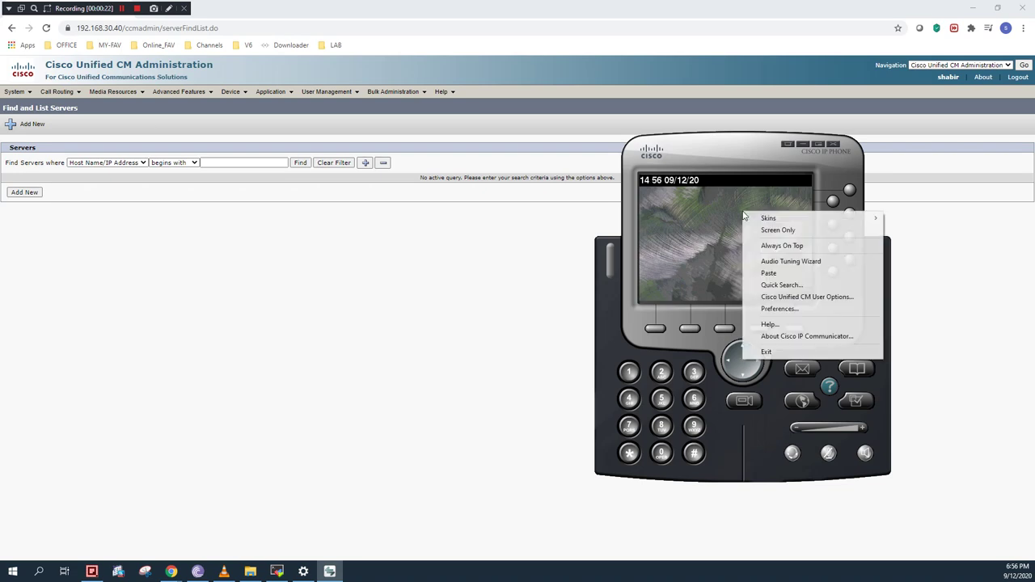
pyautogui.click(784, 307)
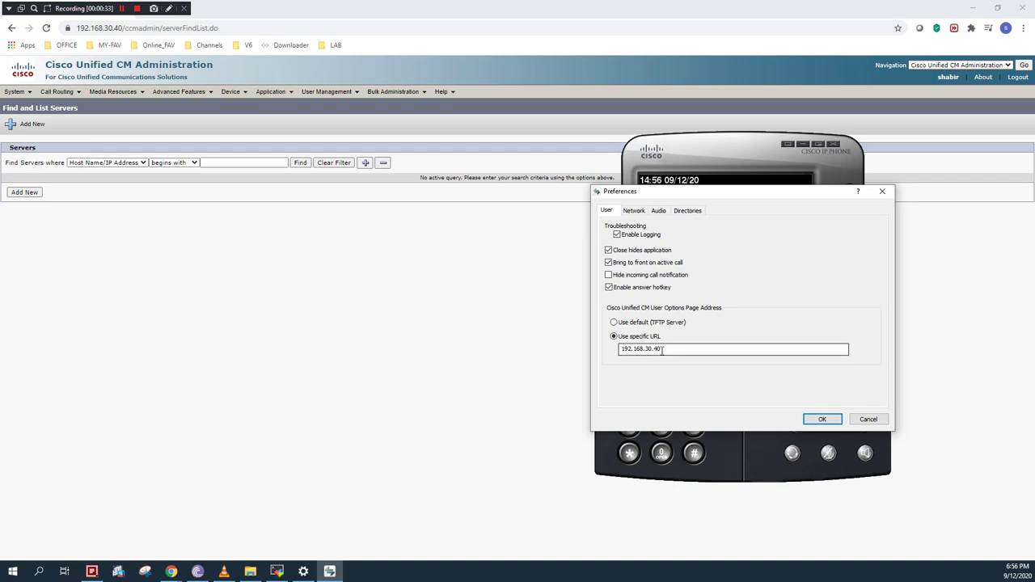
pyautogui.moveTo(665, 350); pyautogui.dragTo(648, 348)
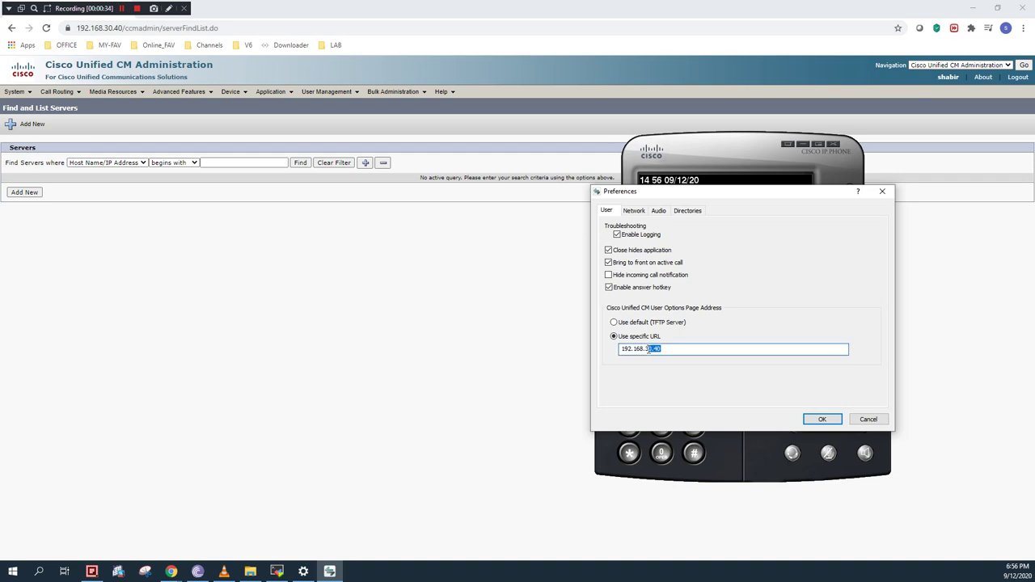
pyautogui.click(635, 211)
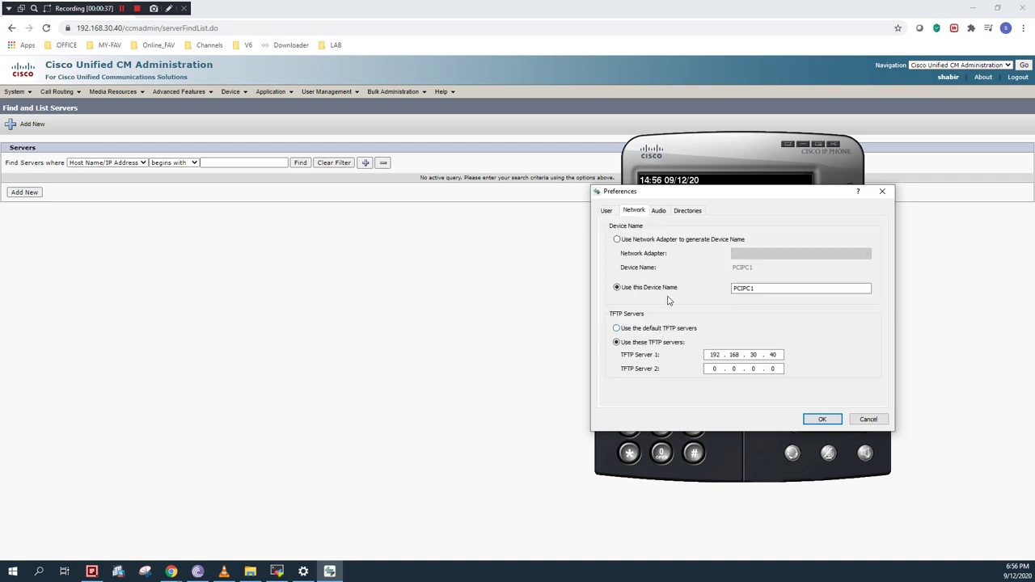
pyautogui.click(768, 290)
pyautogui.moveTo(755, 291); pyautogui.dragTo(729, 288)
pyautogui.click(764, 288)
pyautogui.rightClick(745, 289)
pyautogui.click(781, 325)
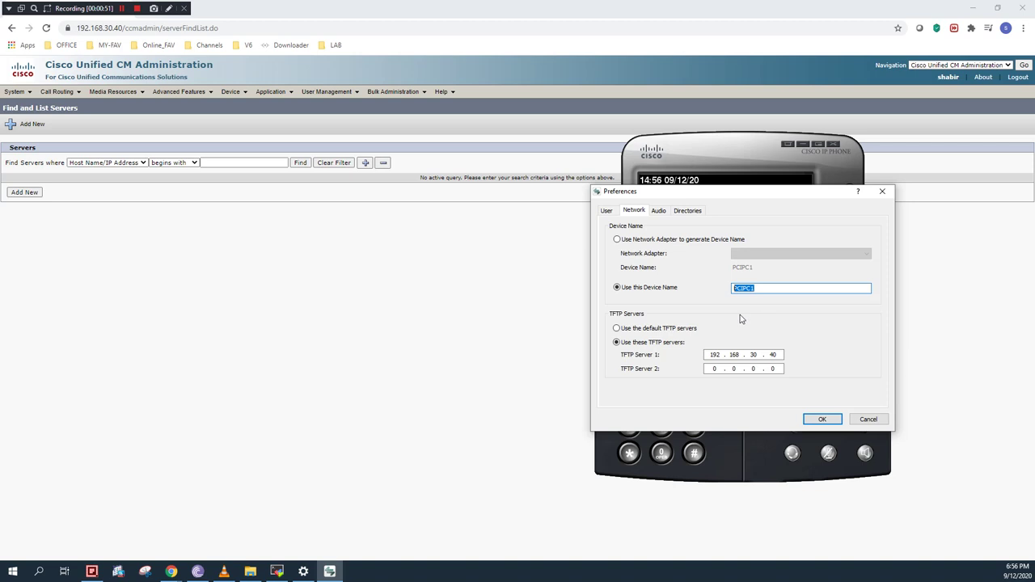
pyautogui.click(834, 422)
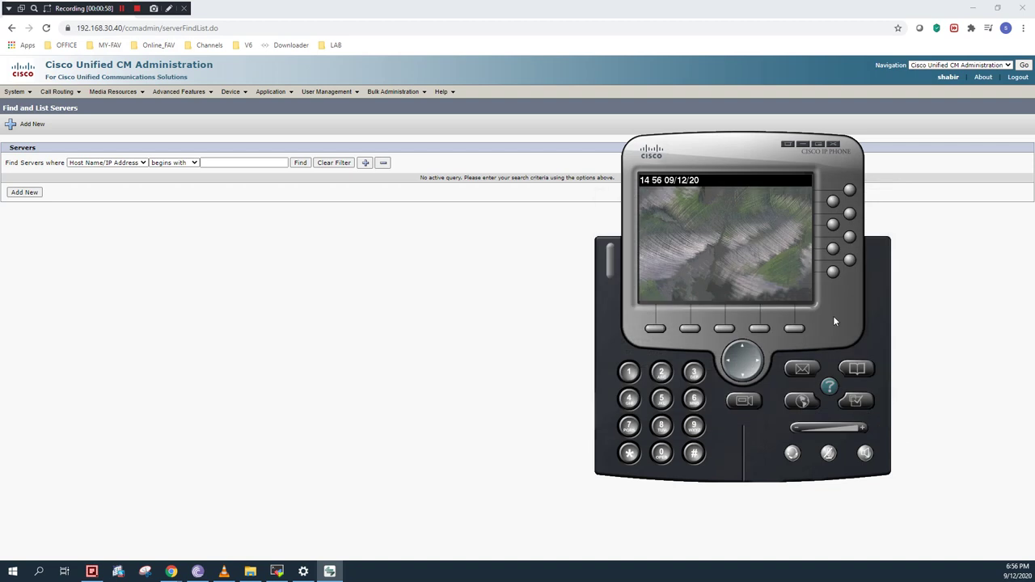
# Minimize the softphone, confirm SEP8CB64F57E960 shows Registered in the phone list, and start adding a phone.
pyautogui.click(802, 145)
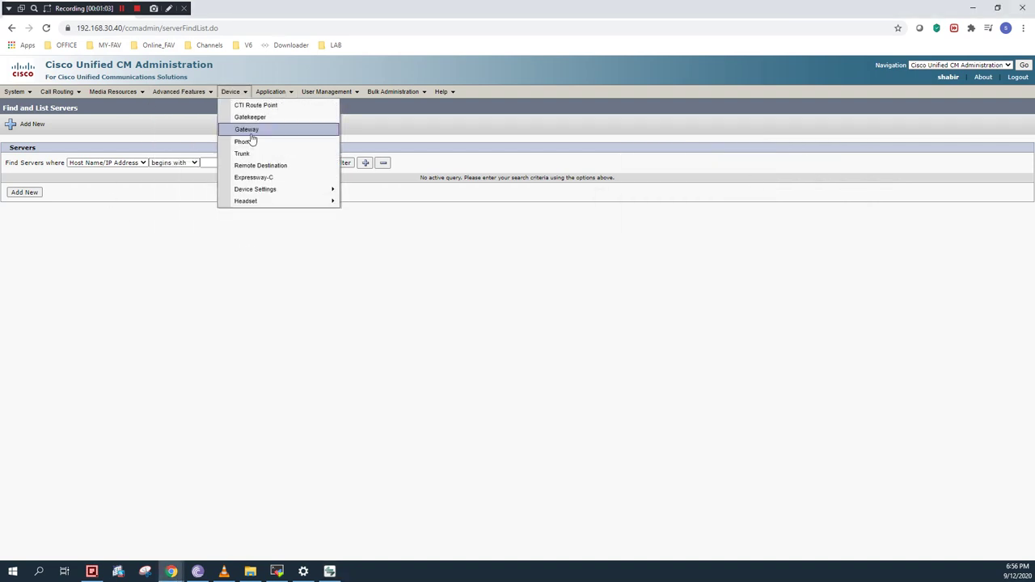
pyautogui.click(252, 144)
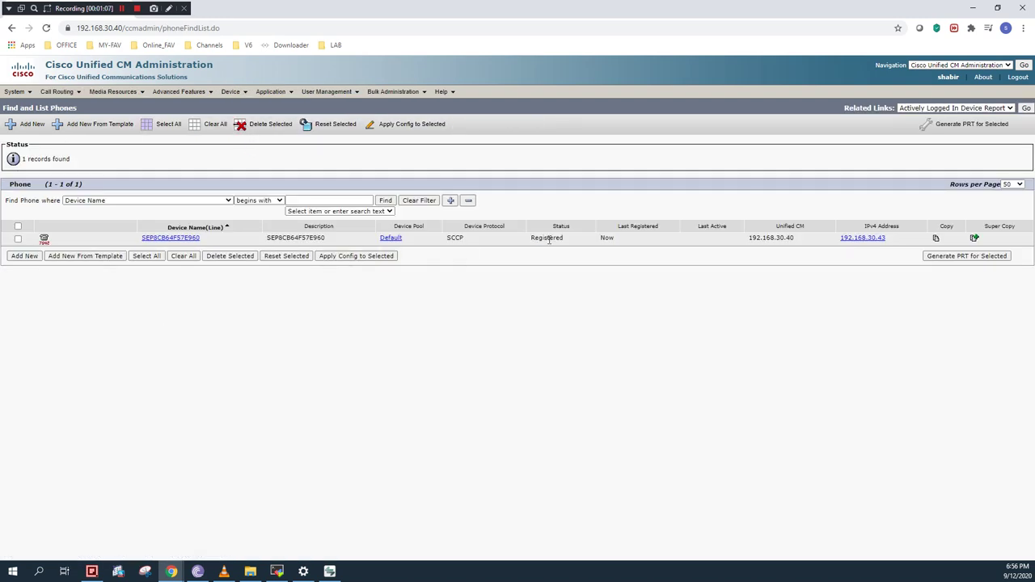
pyautogui.moveTo(550, 239); pyautogui.dragTo(518, 249)
pyautogui.moveTo(564, 241); pyautogui.dragTo(533, 241)
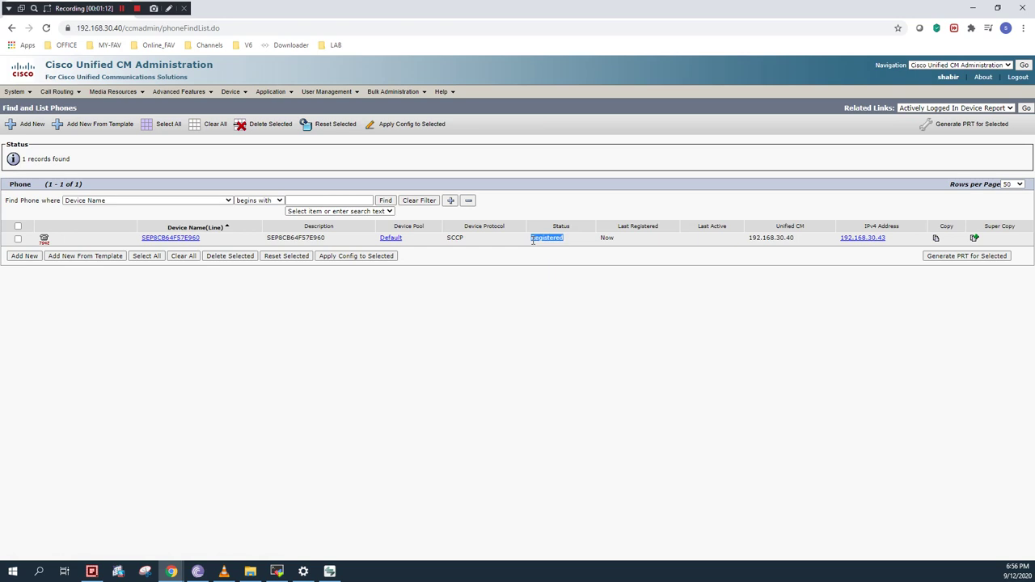
pyautogui.click(34, 125)
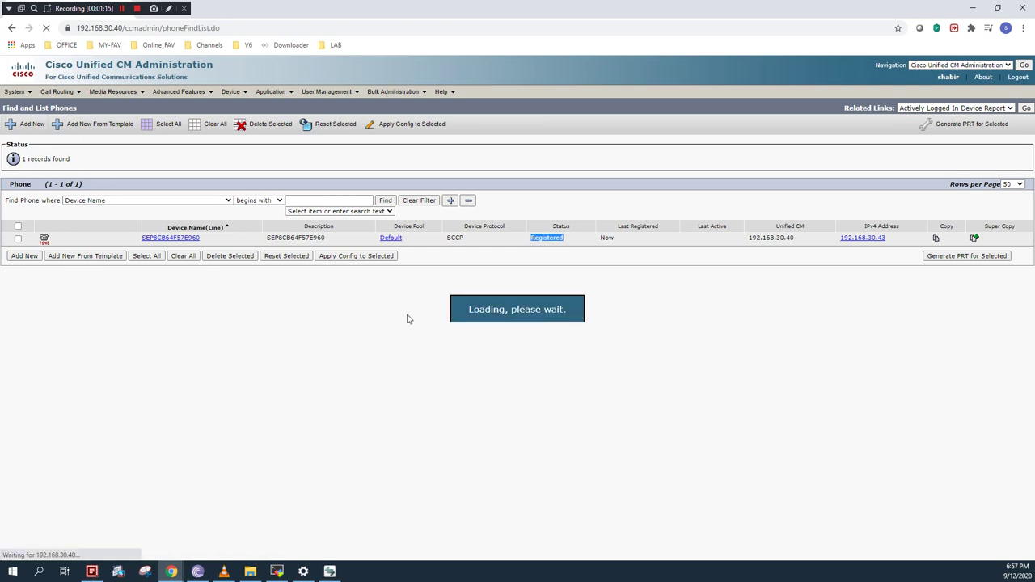
# Choose Cisco IP Communicator as the phone type and keep SCCP as its device protocol.
pyautogui.click(130, 217)
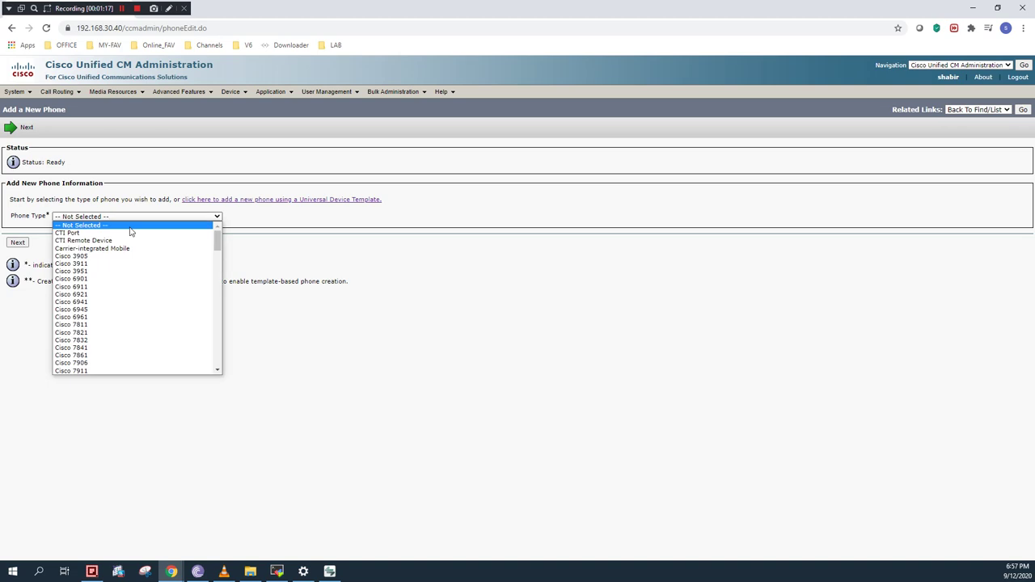
pyautogui.moveTo(217, 243); pyautogui.dragTo(227, 300)
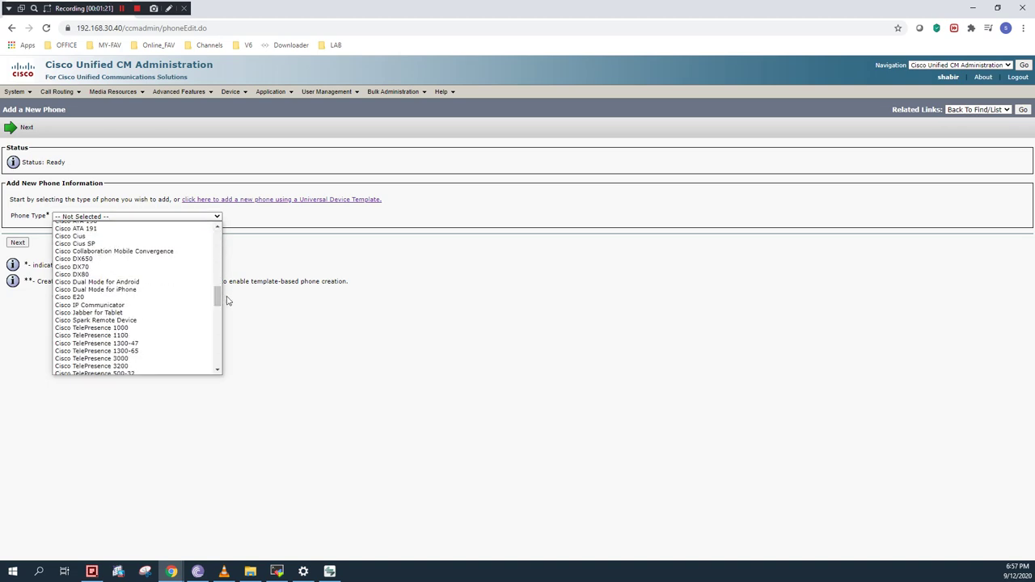
pyautogui.click(154, 306)
pyautogui.click(18, 242)
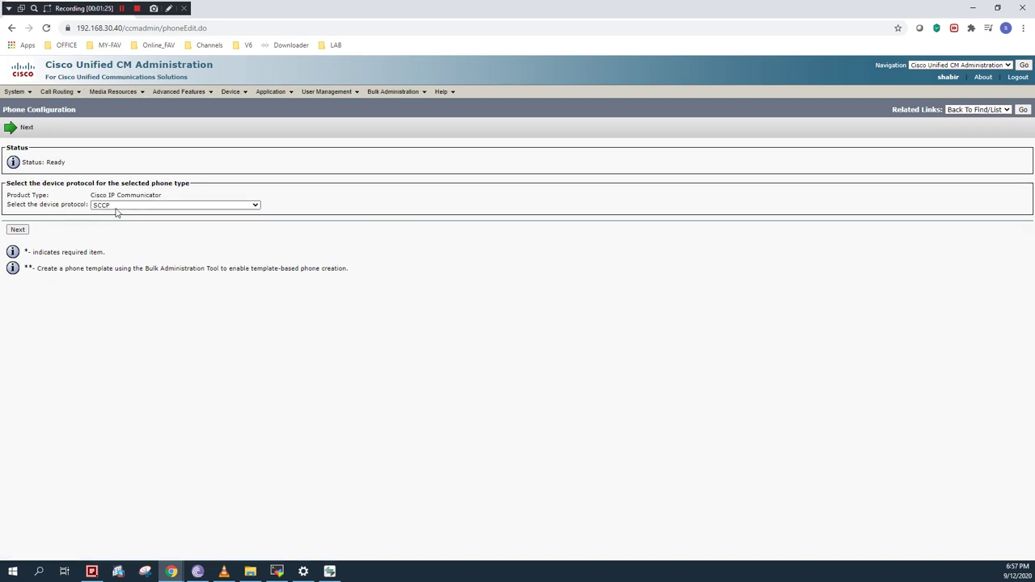
pyautogui.click(130, 206)
pyautogui.click(122, 213)
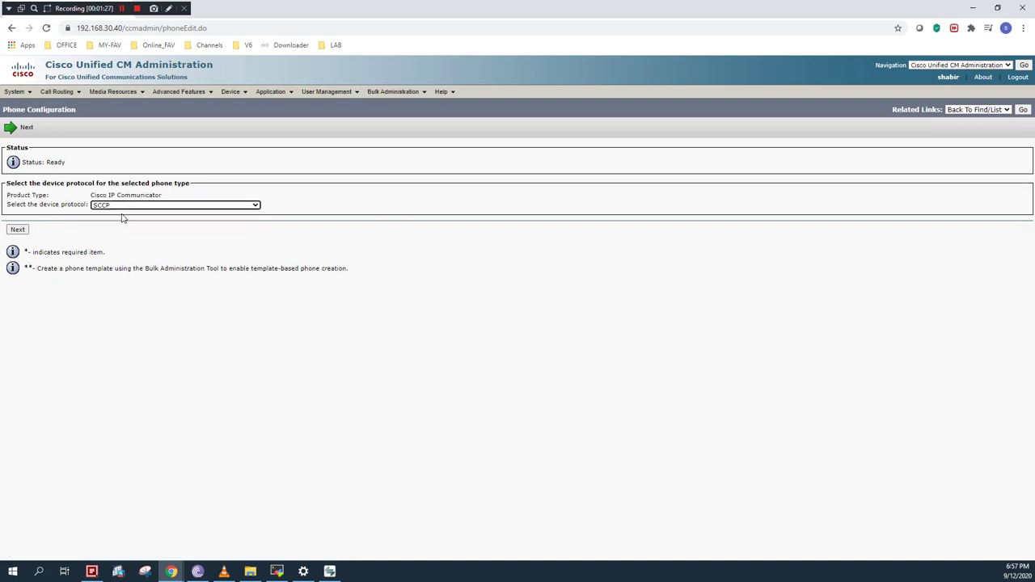
pyautogui.click(22, 230)
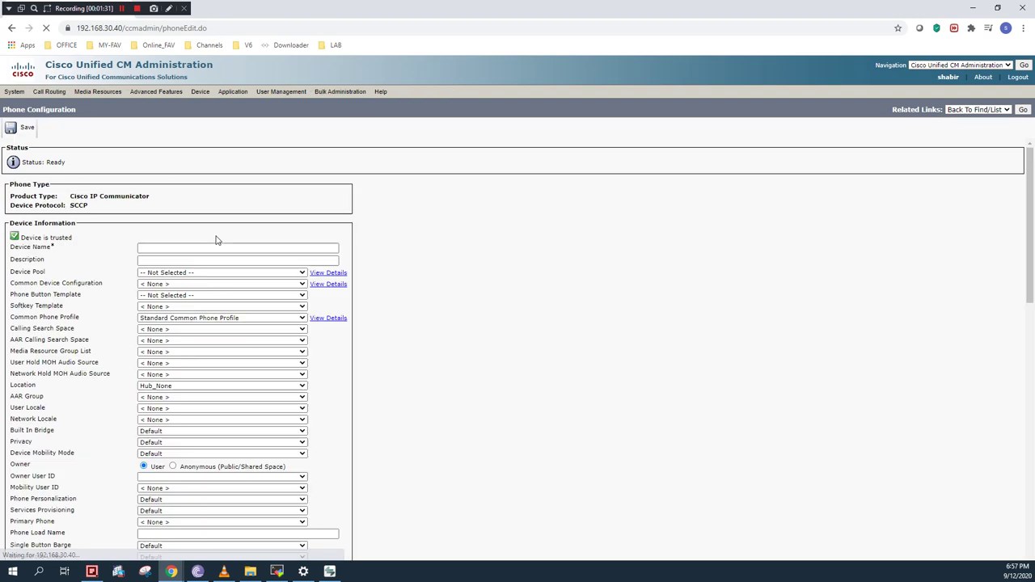
# Paste PCIPC1 as the device name and set the device pool to Default.
pyautogui.rightClick(164, 248)
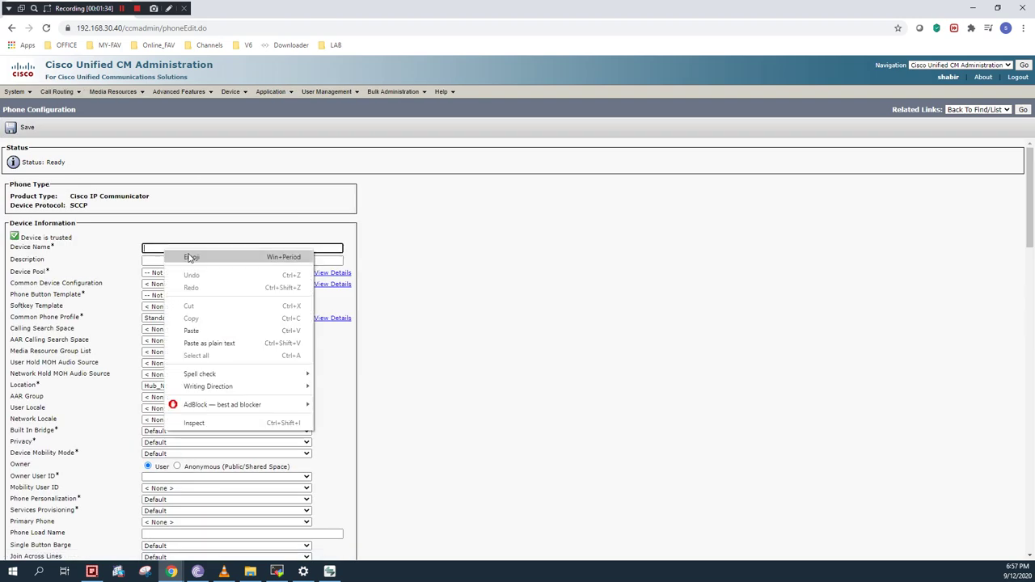
pyautogui.click(194, 331)
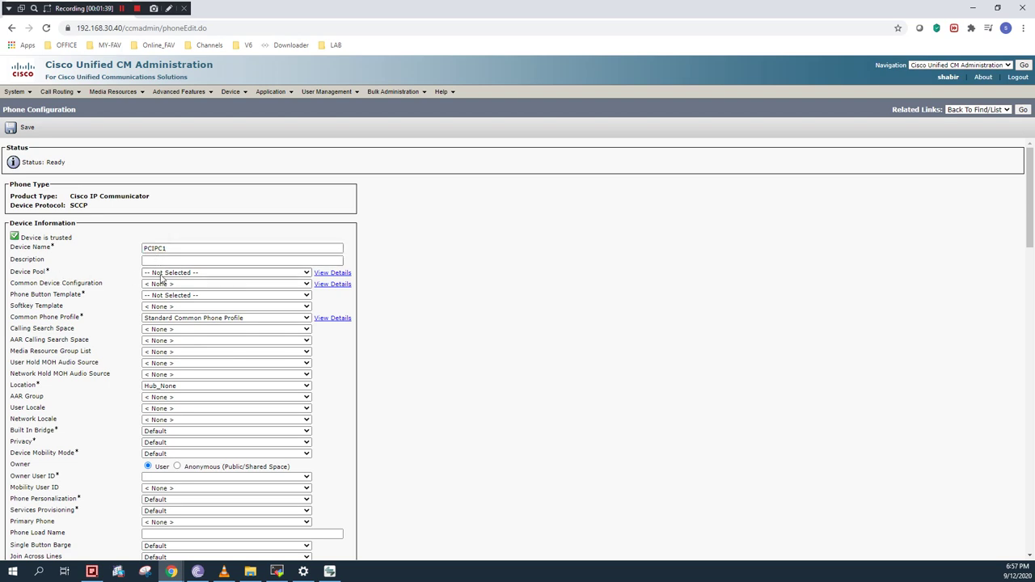
pyautogui.click(163, 276)
pyautogui.click(165, 290)
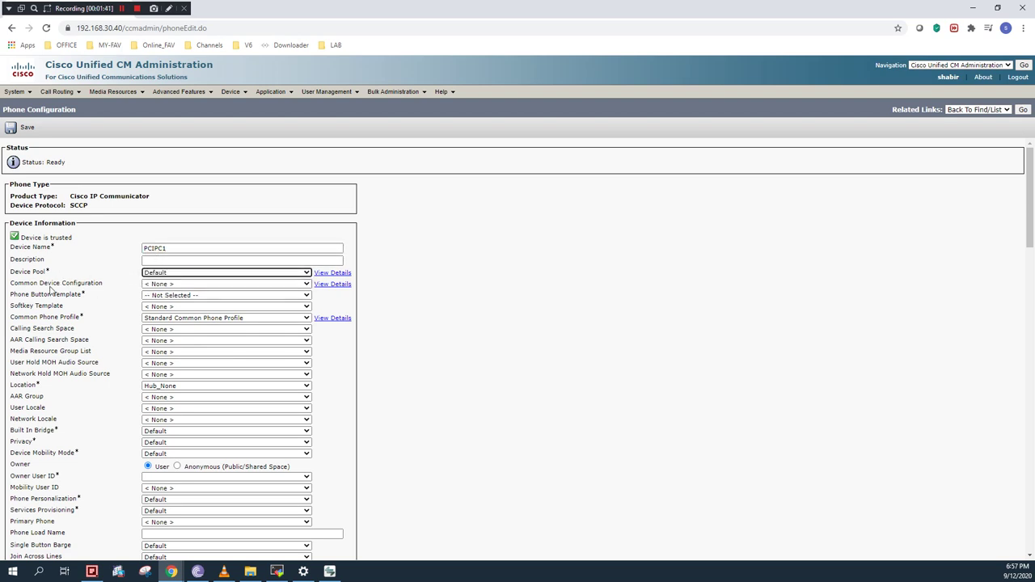
pyautogui.scroll(-3, 65, 296)
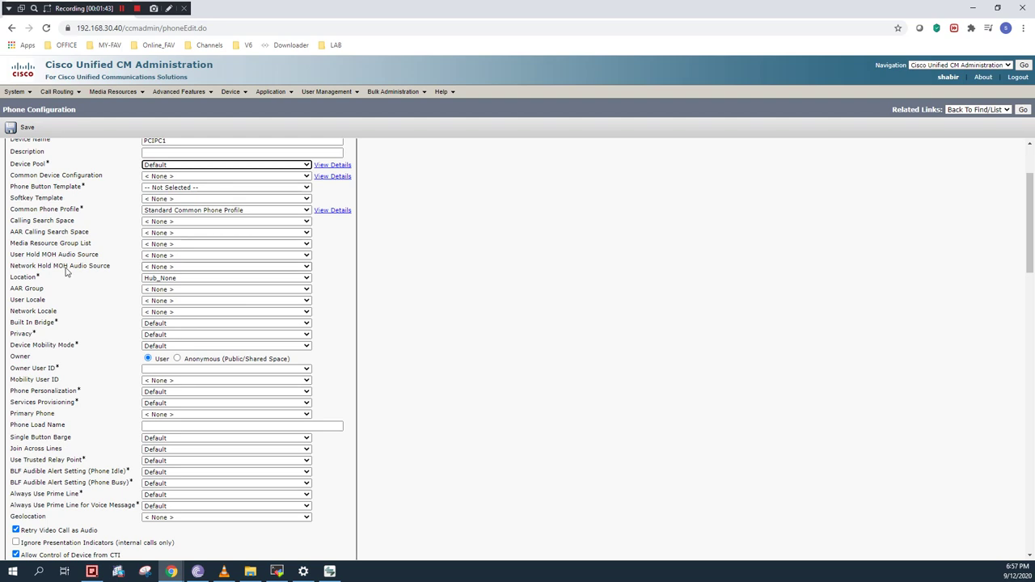
pyautogui.scroll(2, 126, 279)
pyautogui.moveTo(60, 241); pyautogui.dragTo(148, 249)
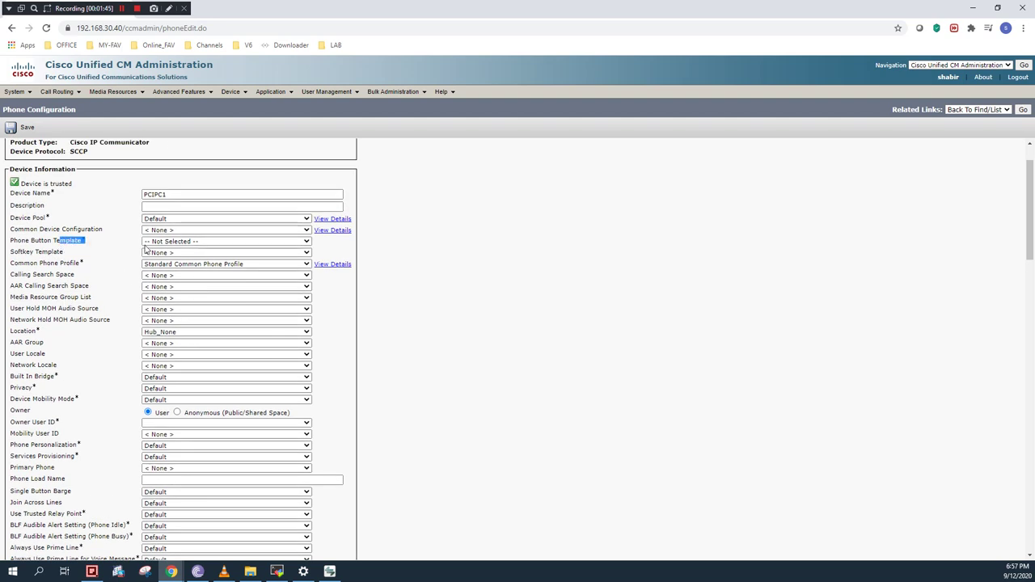
# Set button template Standard CIPC SCCP, keep Standard Common Phone Profile, and make the owner Anonymous.
pyautogui.click(162, 241)
pyautogui.moveTo(309, 264); pyautogui.dragTo(314, 342)
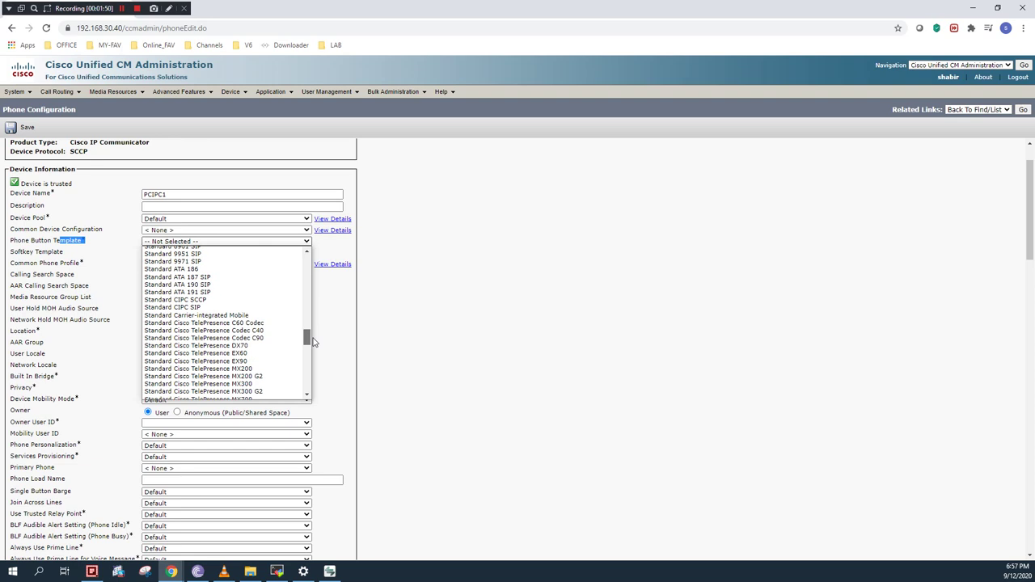
pyautogui.click(210, 300)
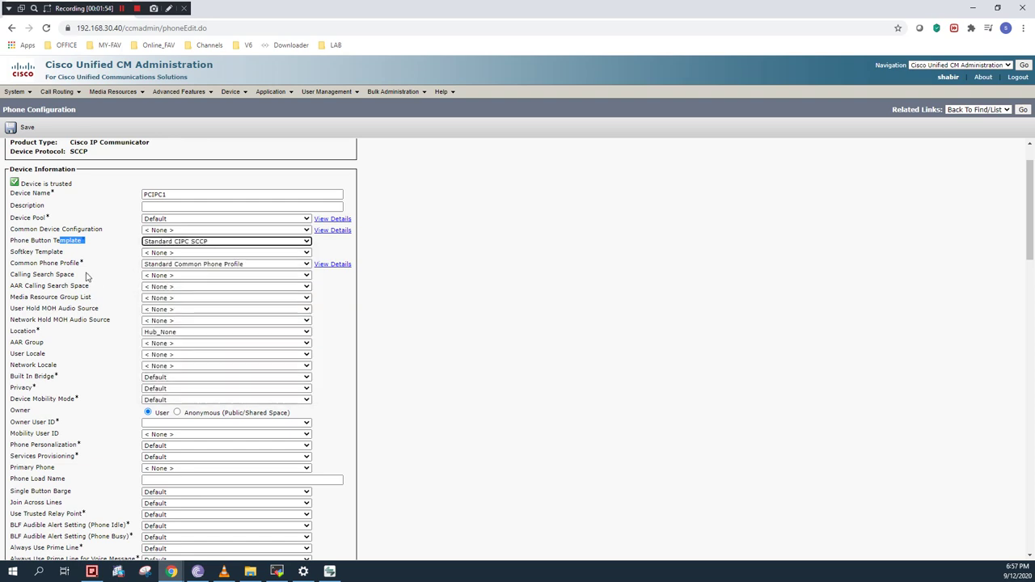
pyautogui.click(151, 265)
pyautogui.click(151, 275)
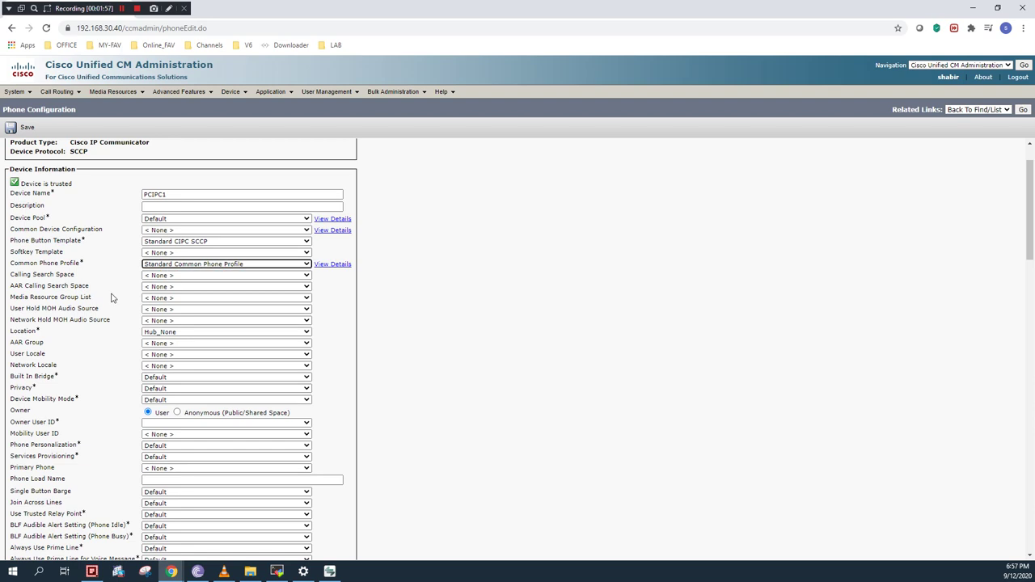
pyautogui.scroll(-1, 57, 389)
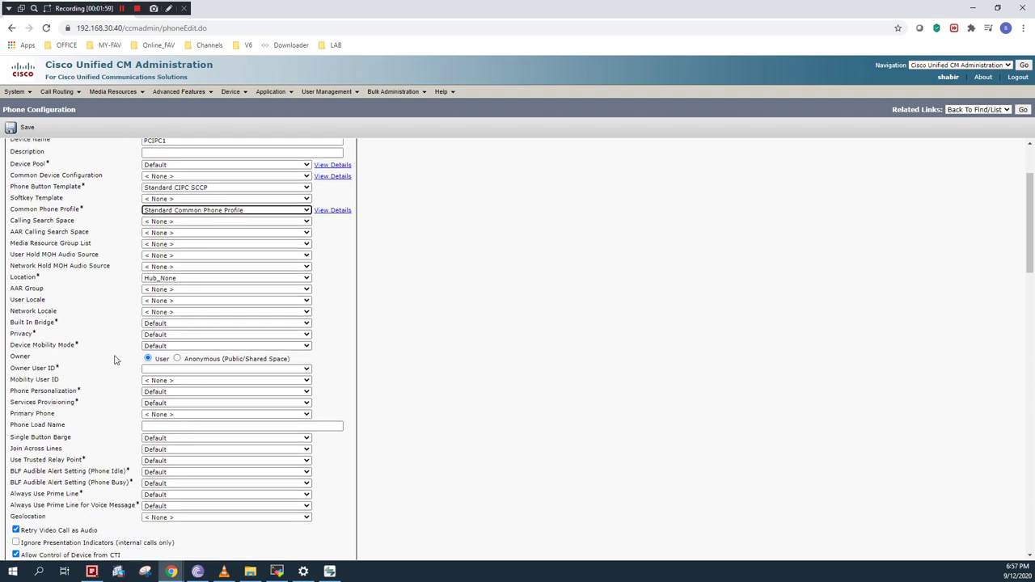
pyautogui.click(177, 359)
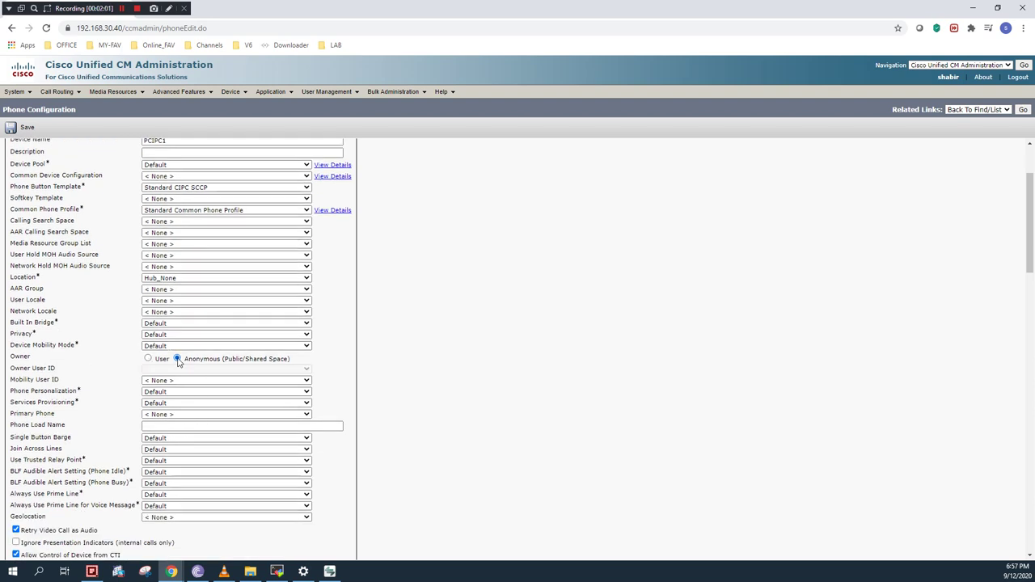
pyautogui.scroll(-5, 178, 362)
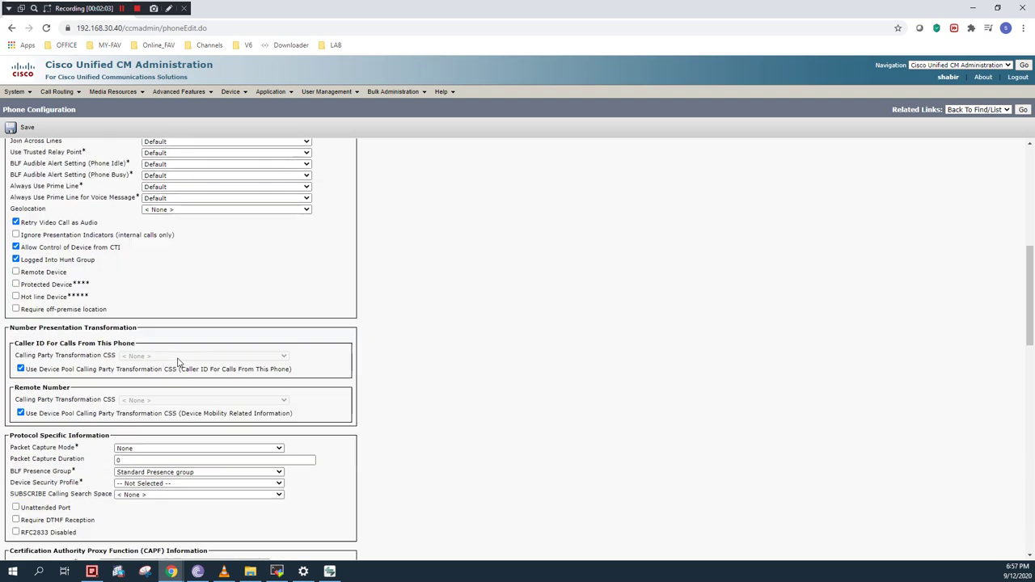
pyautogui.scroll(-4, 96, 301)
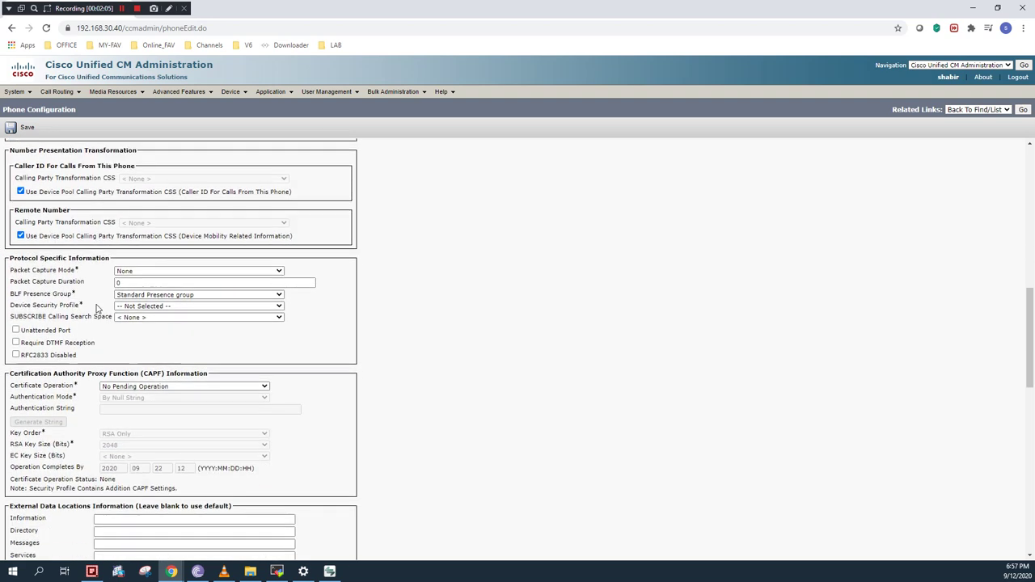
pyautogui.moveTo(30, 301); pyautogui.dragTo(30, 384)
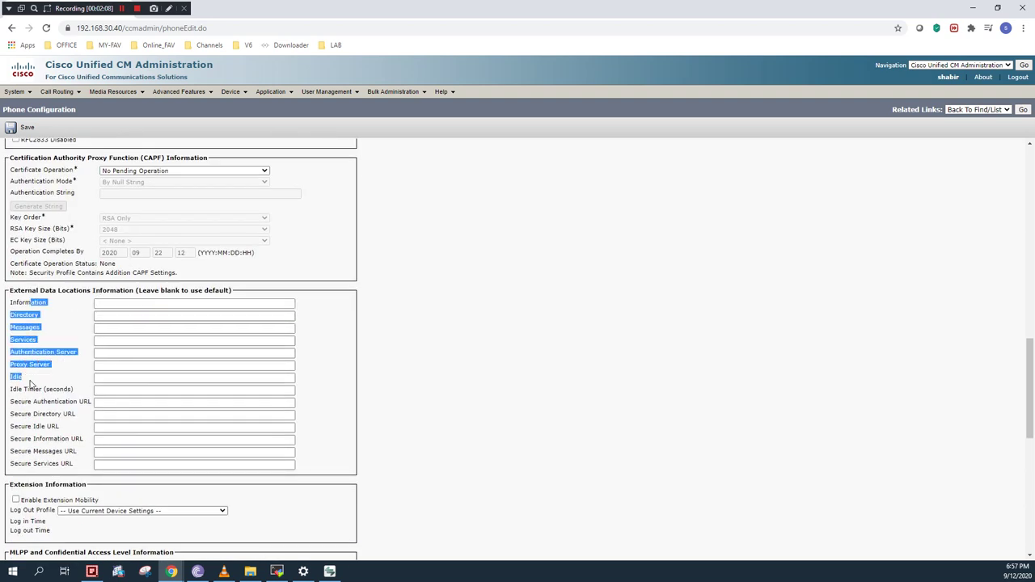
pyautogui.click(68, 307)
pyautogui.scroll(-2, 112, 256)
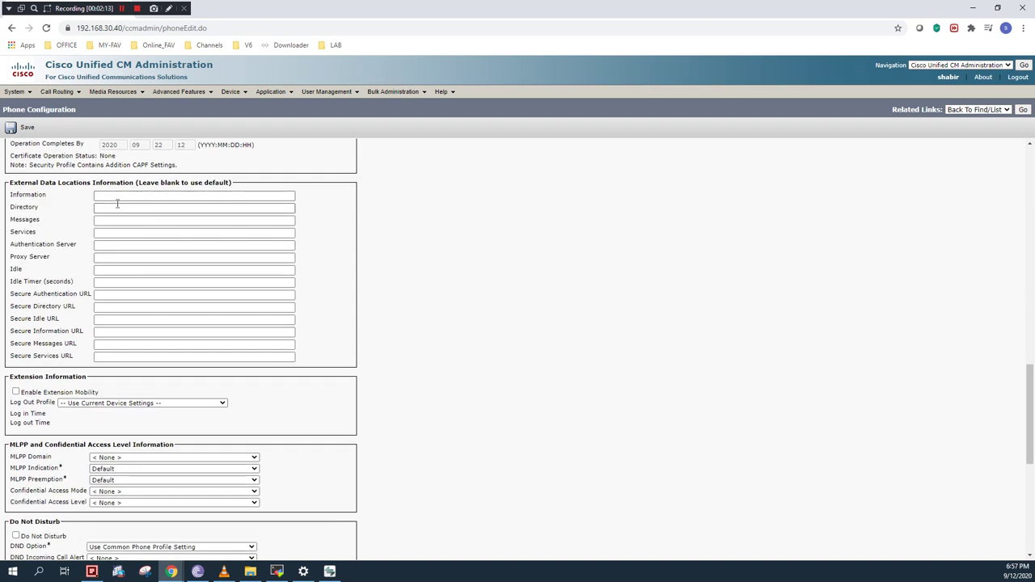
pyautogui.scroll(-5, 127, 305)
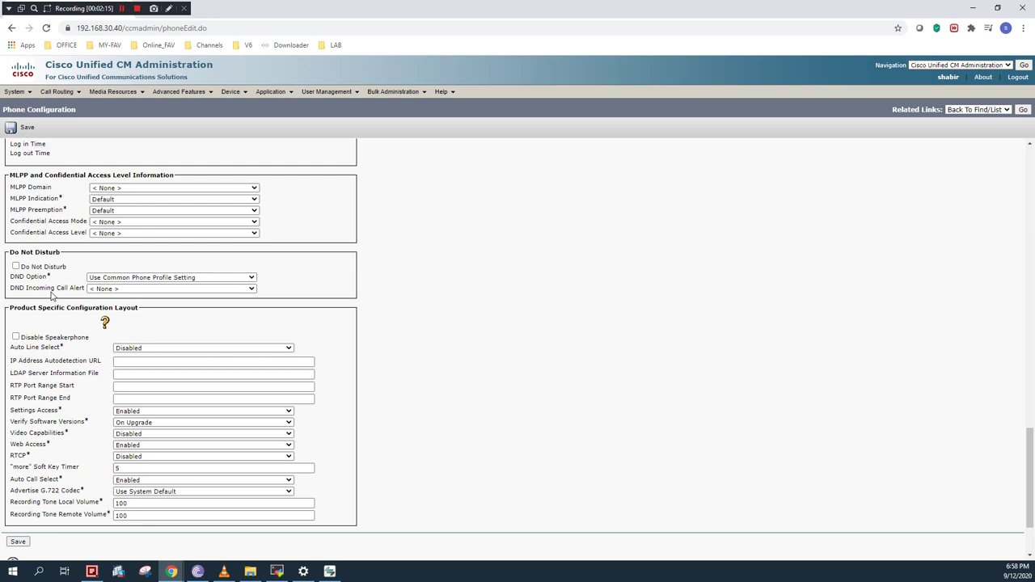
pyautogui.scroll(1, 54, 279)
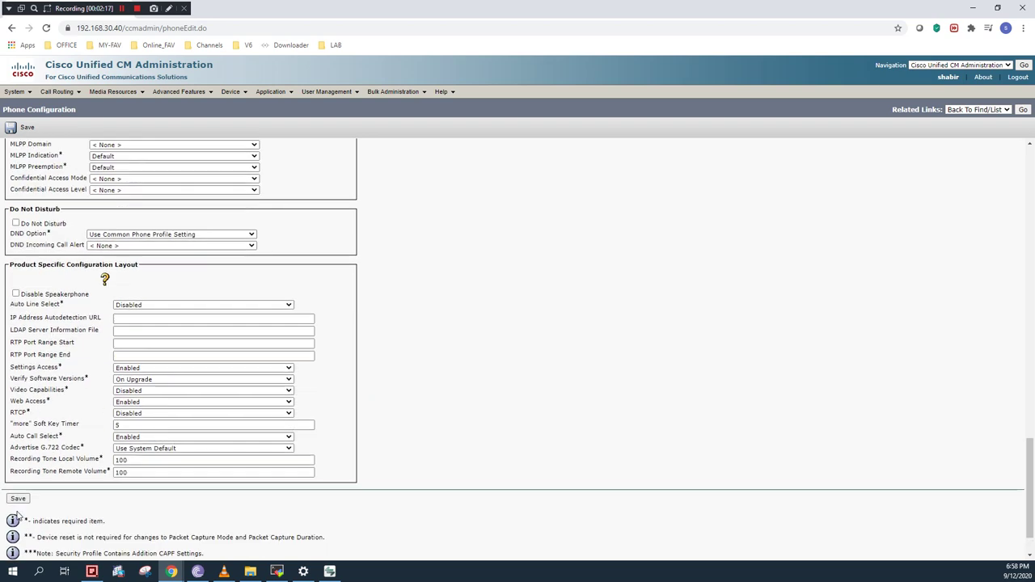
pyautogui.click(21, 501)
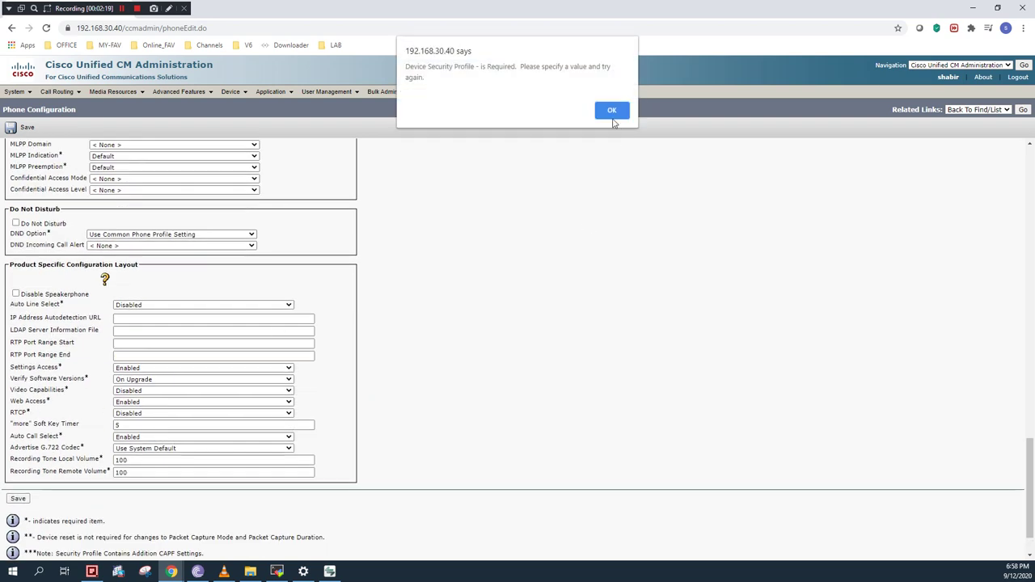
# Pick the Cisco IP Communicator - Standard SCCP Non-Secure Profile as security profile and save PCIPC1.
pyautogui.click(612, 110)
pyautogui.scroll(6, 46, 245)
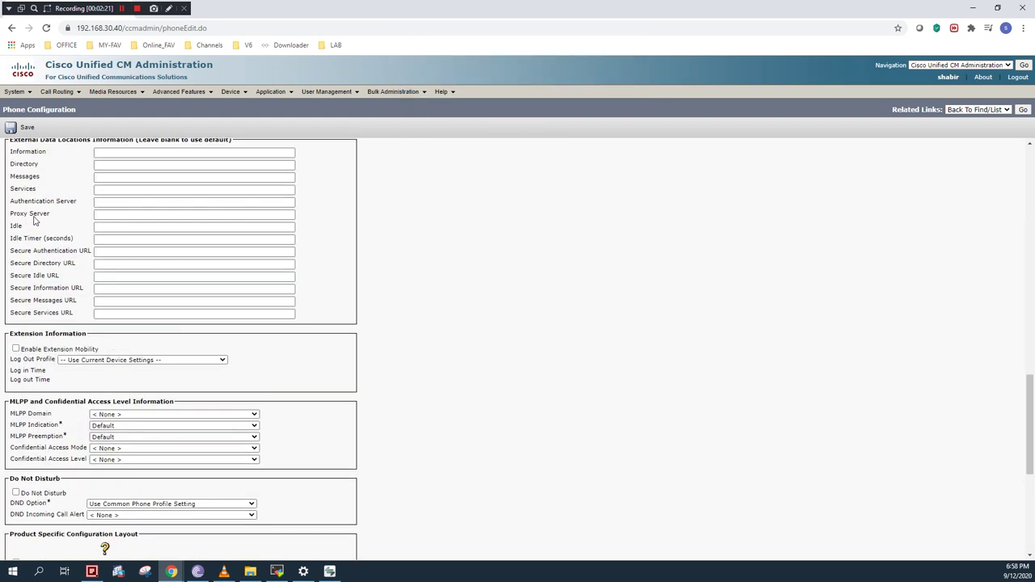
pyautogui.scroll(2, 47, 245)
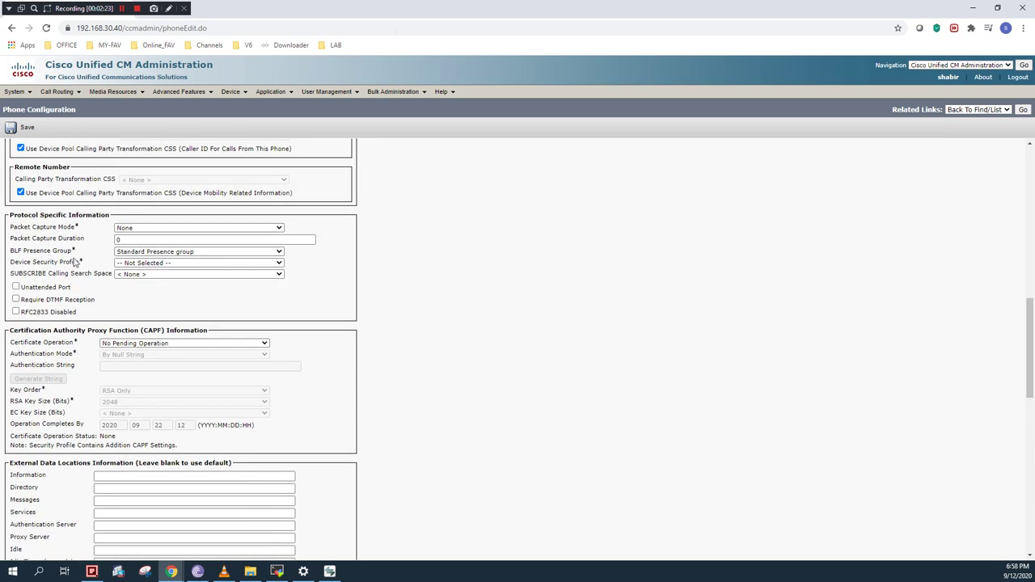
pyautogui.click(168, 264)
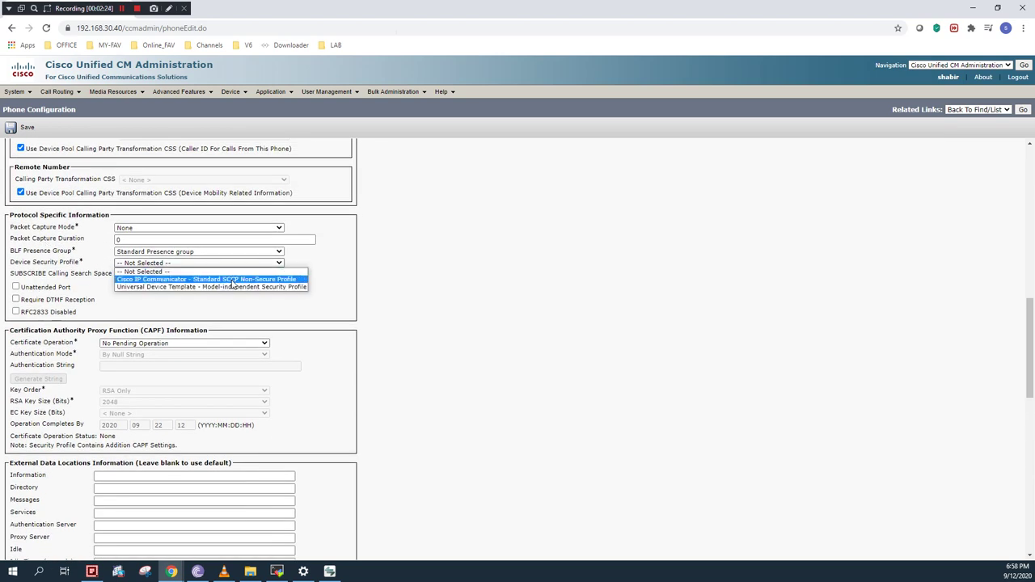
pyautogui.click(202, 280)
pyautogui.moveTo(46, 263); pyautogui.dragTo(90, 265)
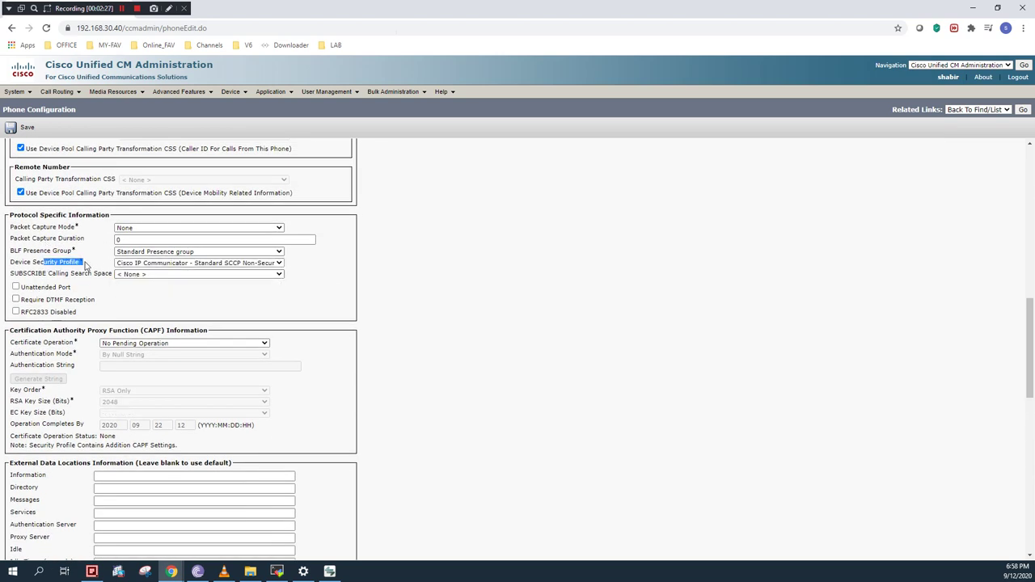
pyautogui.scroll(-15, 91, 375)
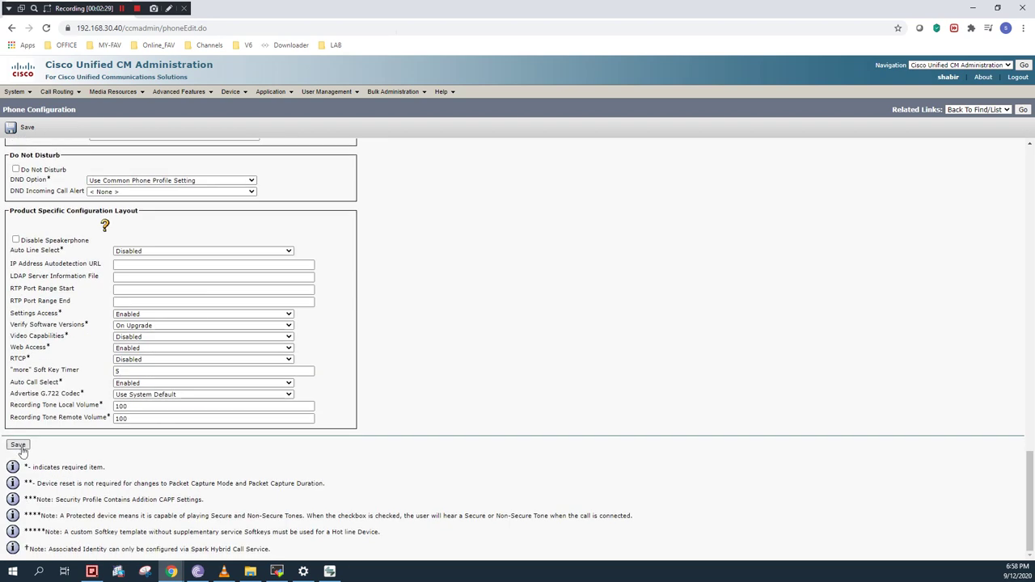
pyautogui.click(20, 445)
pyautogui.click(609, 99)
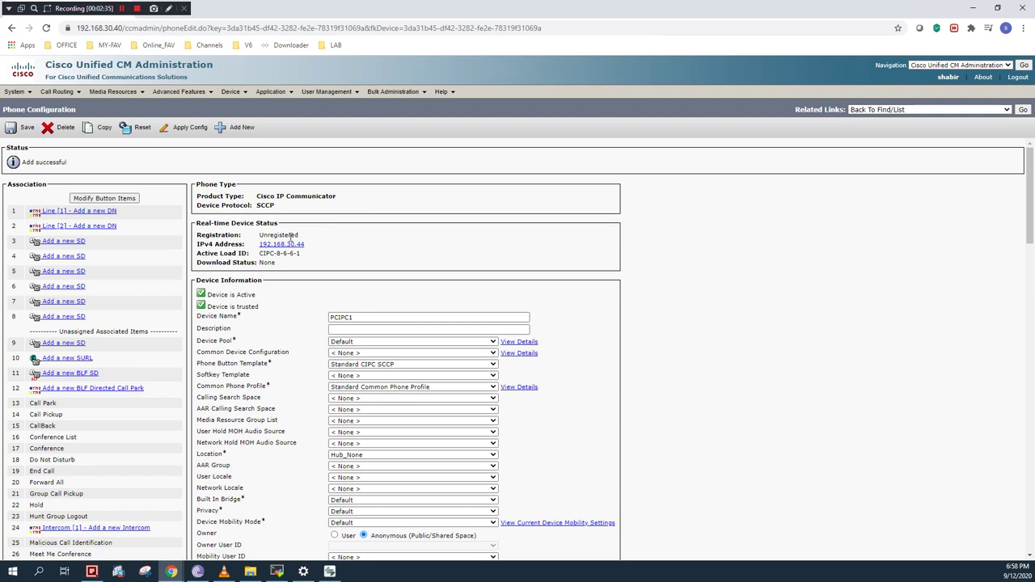
# Note PCIPC1 is still Unregistered and start a new directory number for Line [1].
pyautogui.moveTo(299, 236); pyautogui.dragTo(321, 255)
pyautogui.click(329, 256)
pyautogui.click(102, 212)
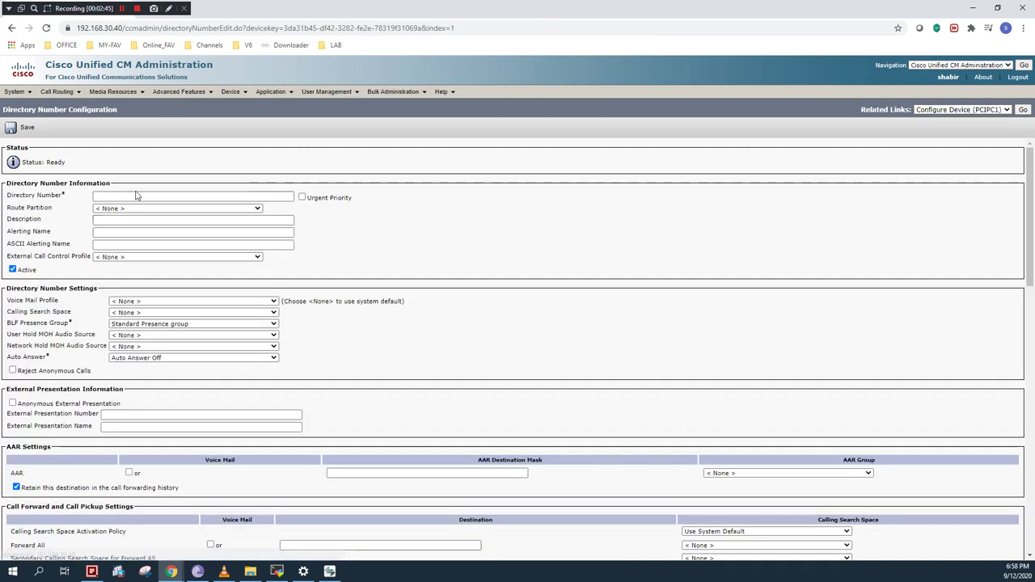
# Enter 2020 as the directory number for line 1.
pyautogui.click(136, 195)
pyautogui.click(122, 234)
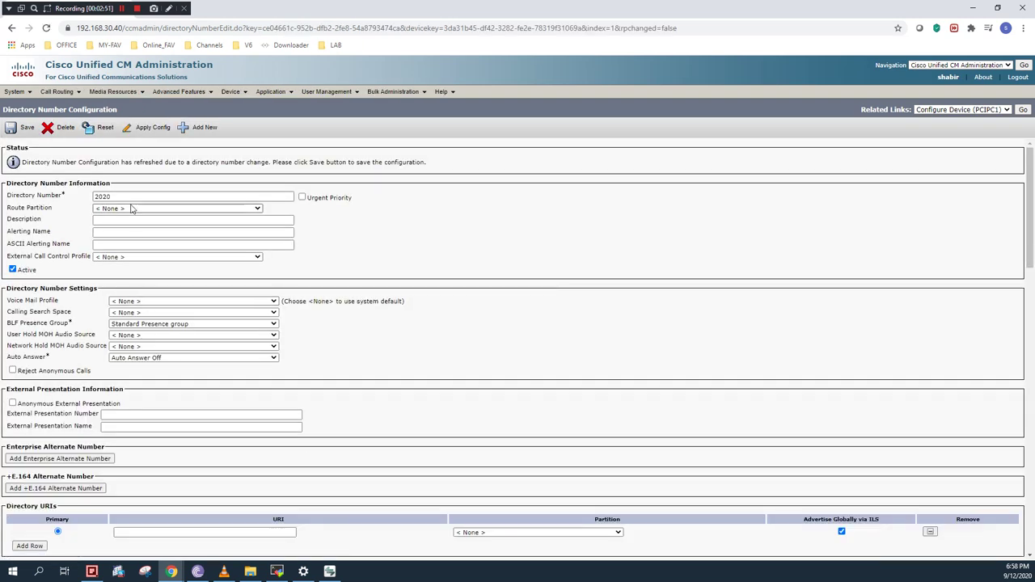
pyautogui.scroll(-2, 148, 279)
pyautogui.scroll(-3, 148, 278)
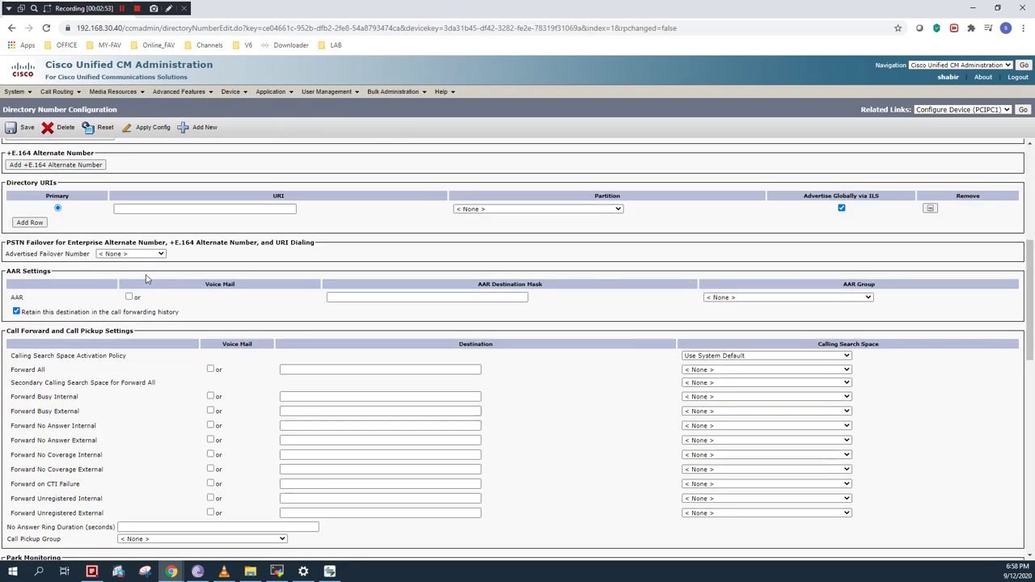
pyautogui.scroll(5, 74, 299)
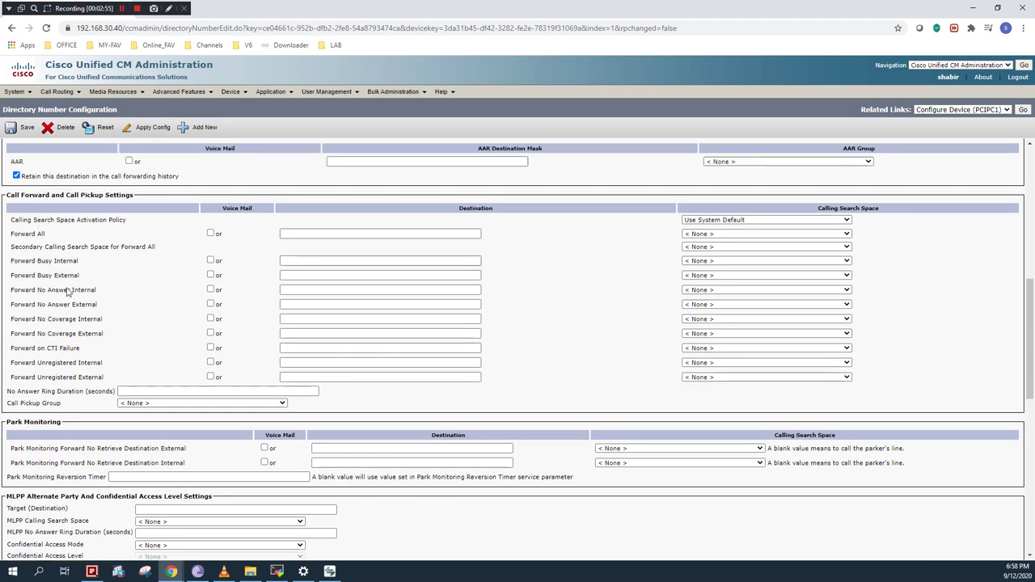
pyautogui.scroll(1, 80, 312)
pyautogui.scroll(-9, 79, 312)
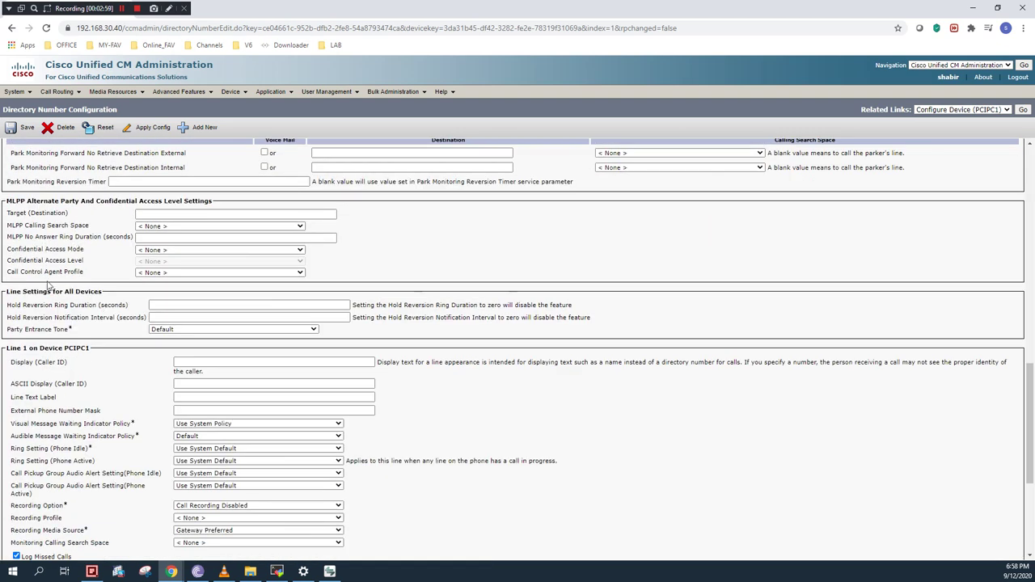
pyautogui.scroll(-1, 162, 305)
# Set Display (Caller ID) and ASCII Display to 2020 and save the line.
pyautogui.click(186, 255)
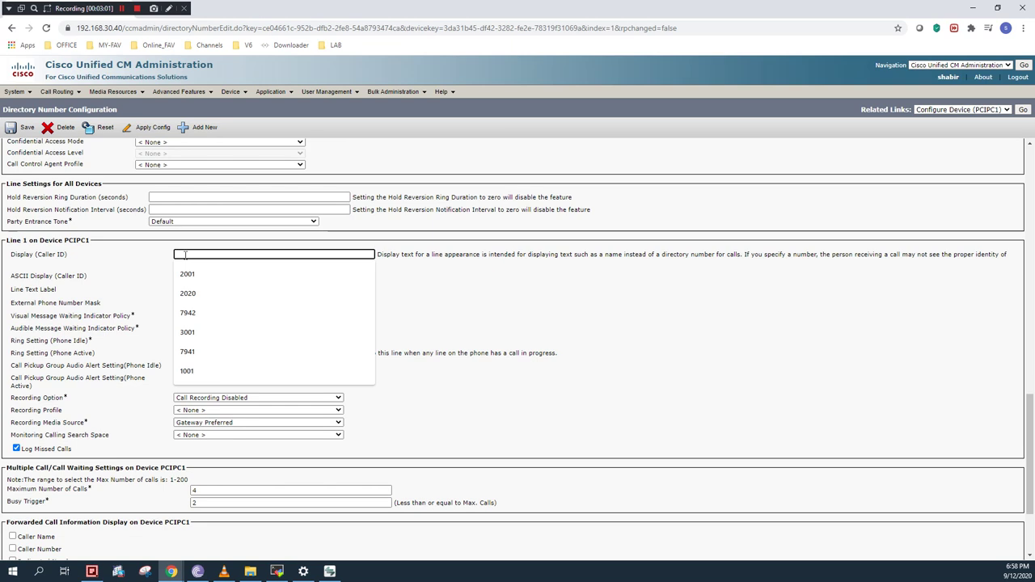
pyautogui.click(196, 293)
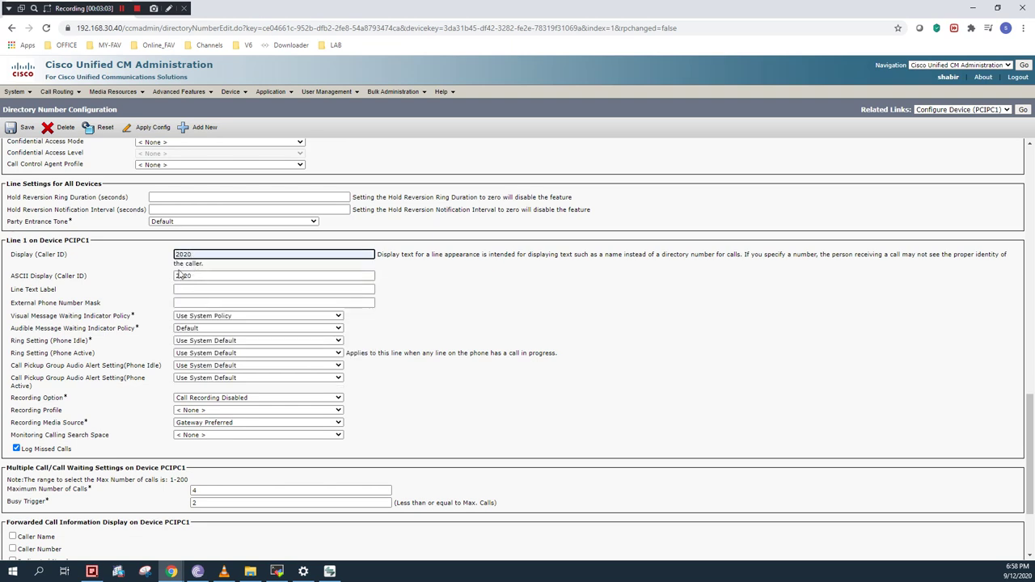
pyautogui.click(195, 276)
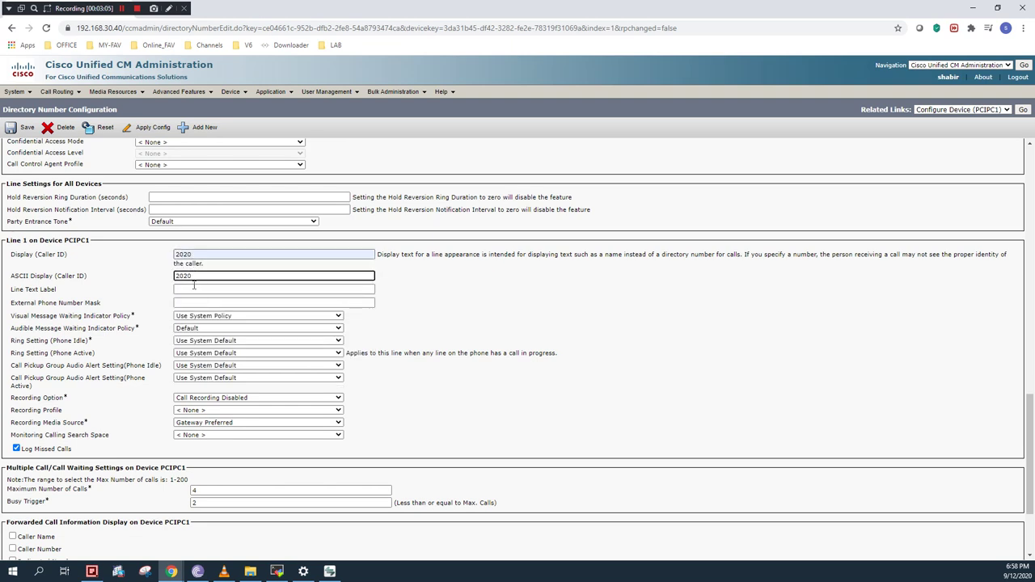
pyautogui.scroll(-3, 166, 305)
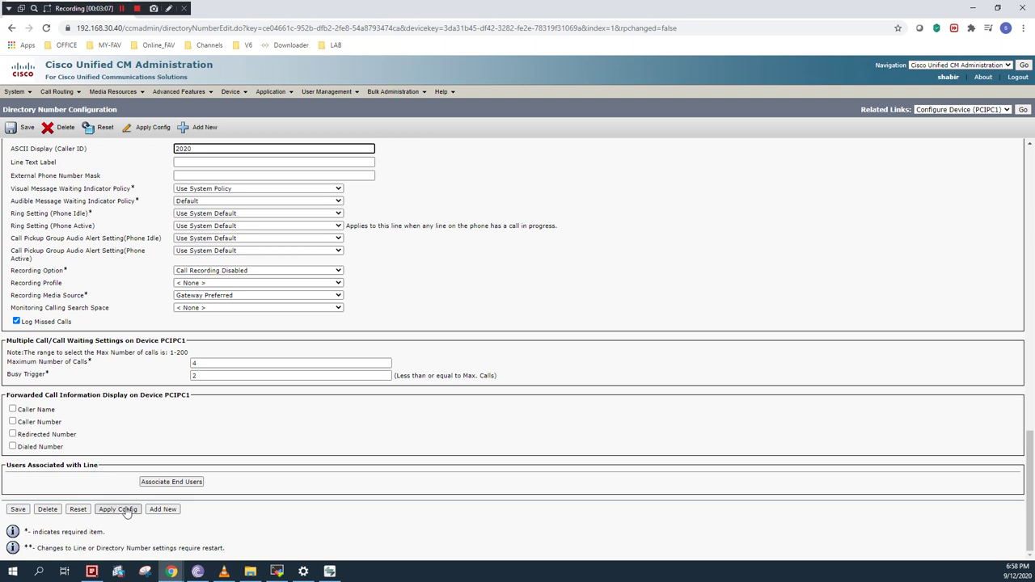
pyautogui.click(18, 510)
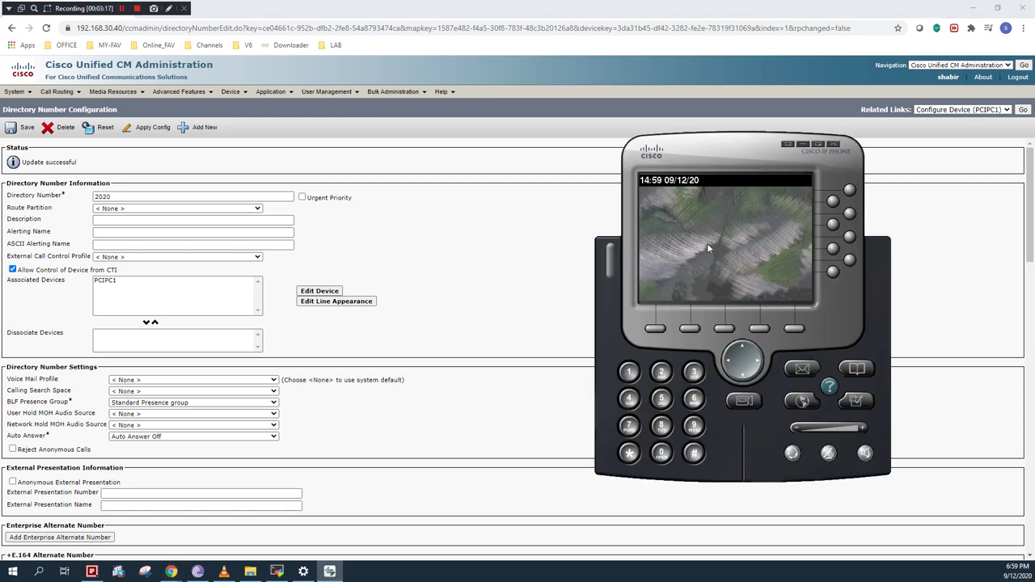
# Reopen the phone list to see PCIPC1 still Unregistered, then switch to the IP Communicator.
pyautogui.click(247, 91)
pyautogui.click(254, 142)
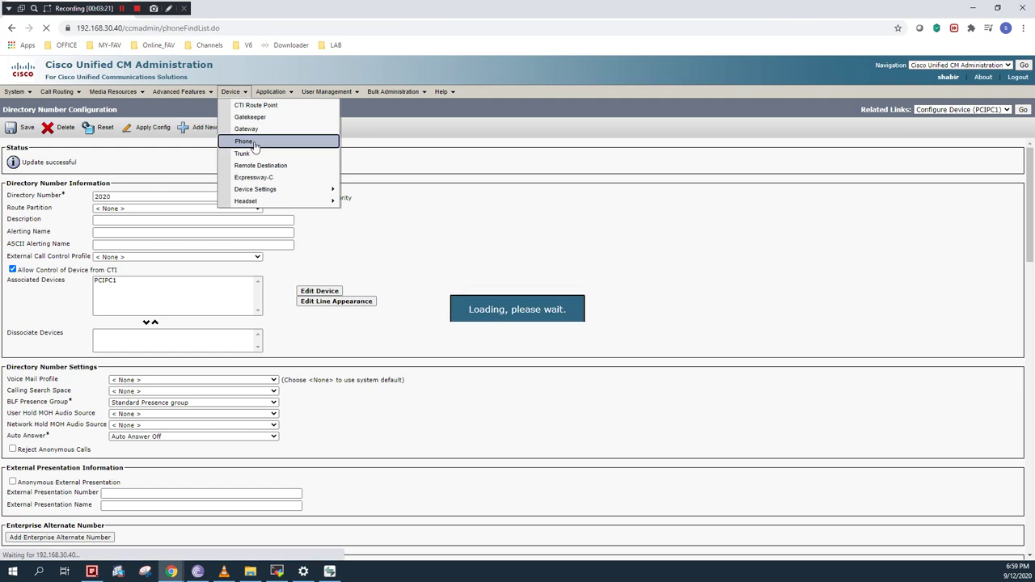
pyautogui.moveTo(563, 236)
pyautogui.mouseDown()
pyautogui.moveTo(522, 246)
pyautogui.moveTo(558, 243)
pyautogui.mouseUp()
pyautogui.click(571, 247)
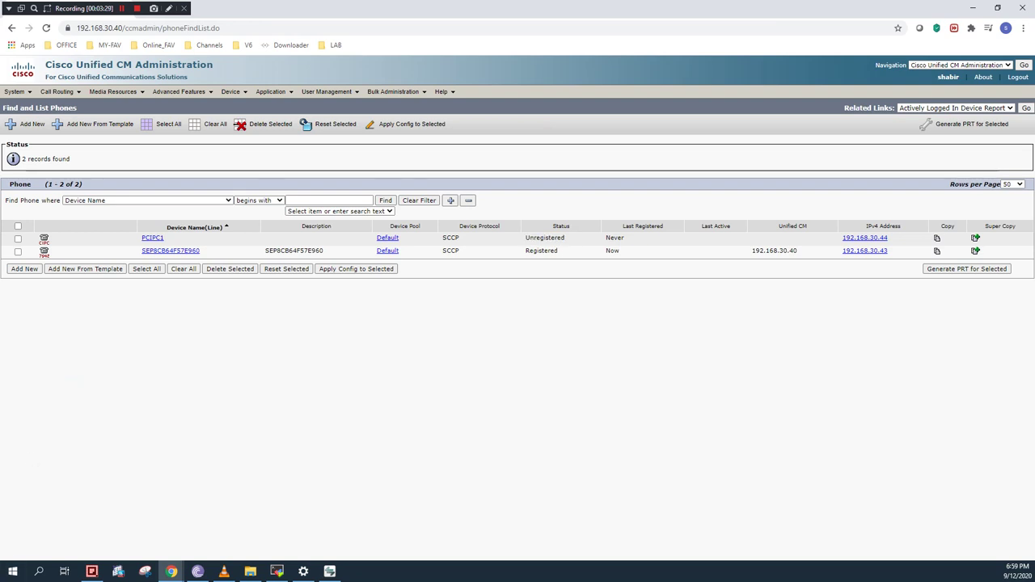
pyautogui.hotkey('alt', 'Tab')
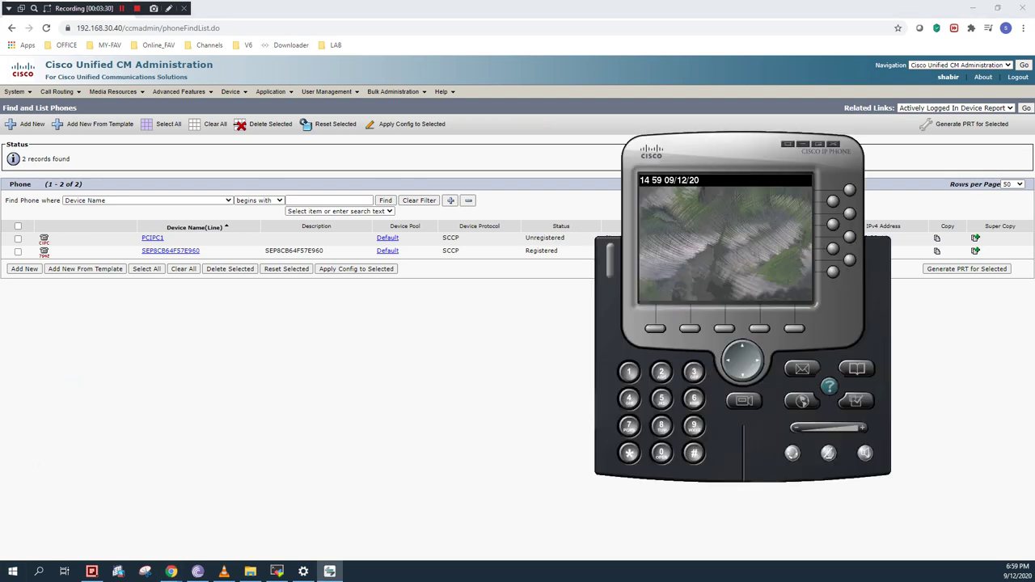
# Close Cisco IP Communicator so it restarts and loads extension 2020.
pyautogui.click(834, 144)
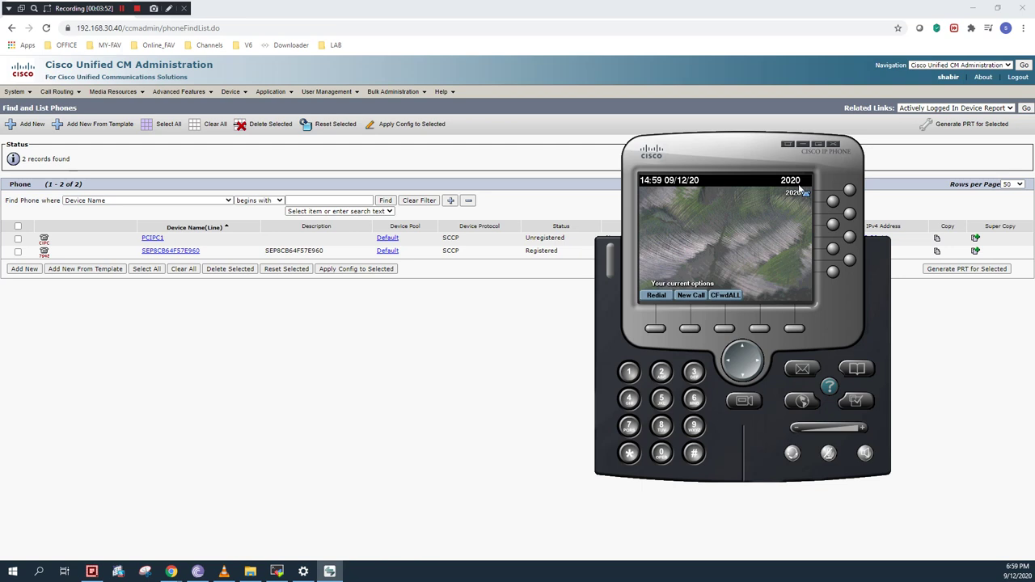
pyautogui.rightClick(727, 207)
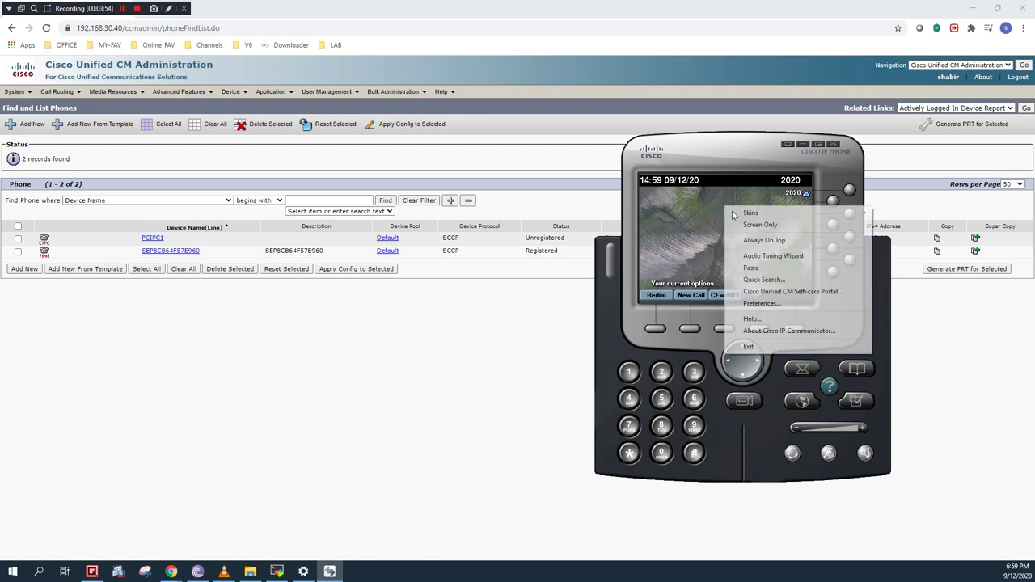
pyautogui.click(763, 303)
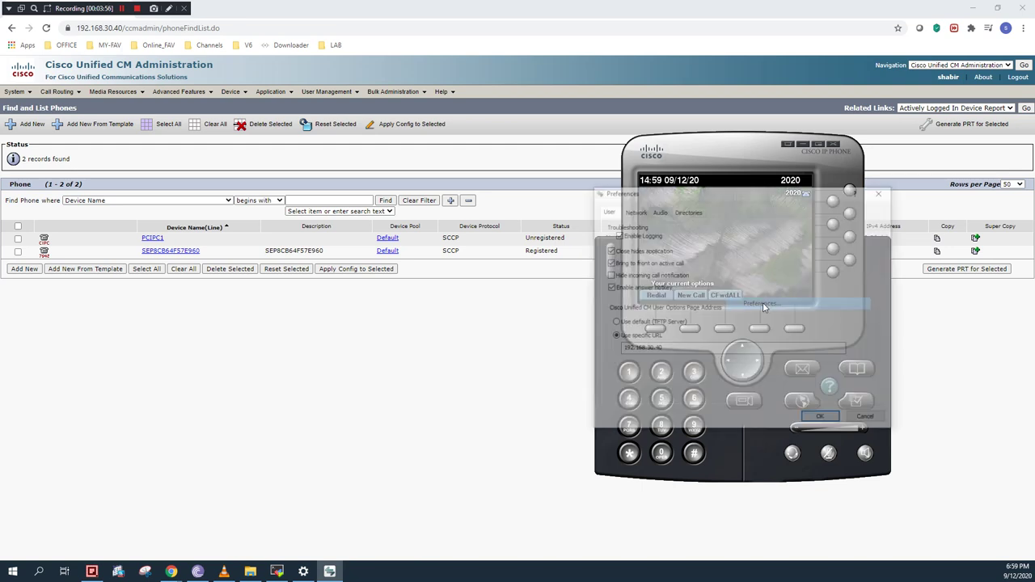
pyautogui.click(634, 210)
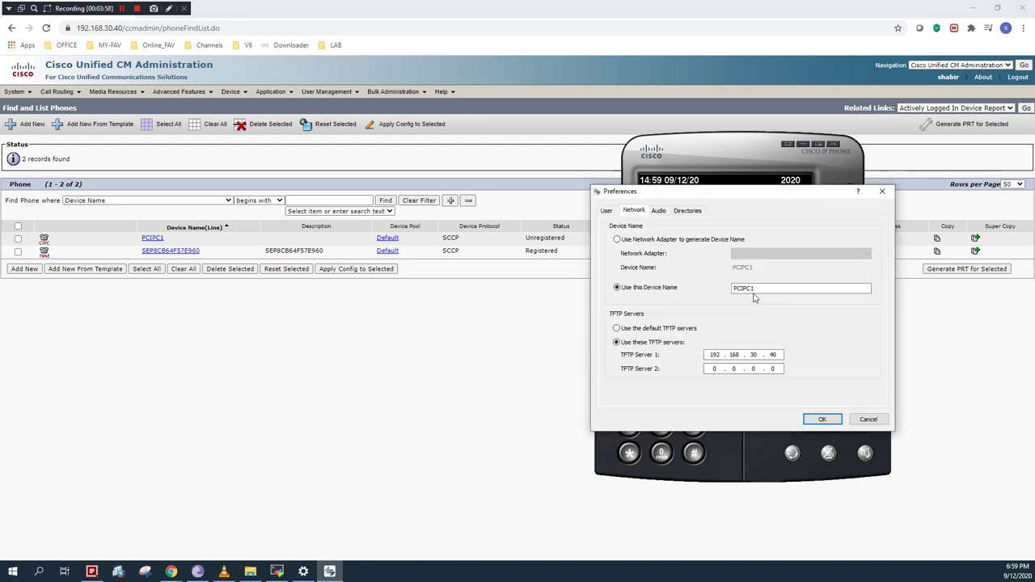
pyautogui.click(868, 419)
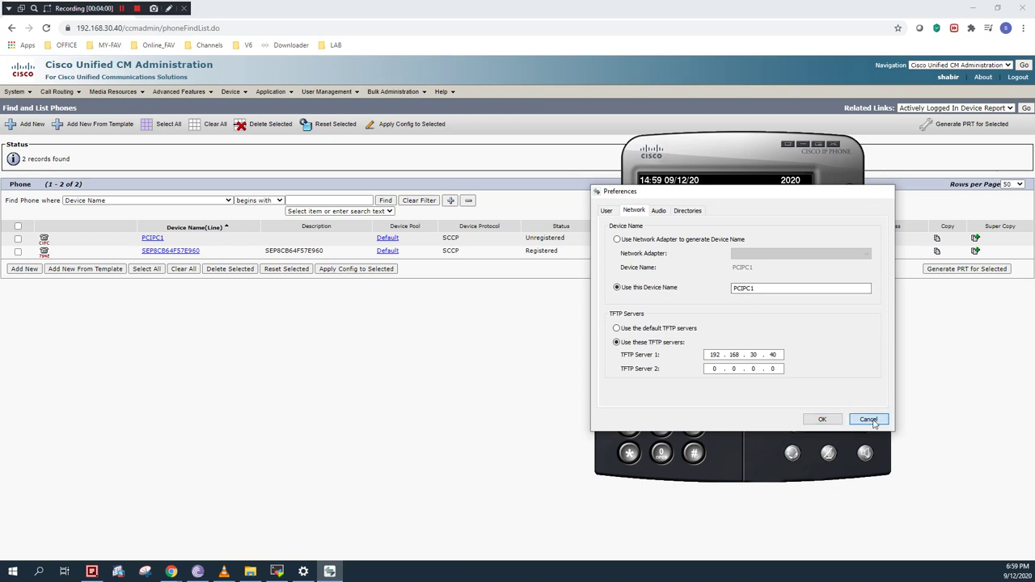
# Reload the phone list and verify PCIPC1 is Registered at 192.168.30.44 via CM 192.168.30.40.
pyautogui.click(802, 144)
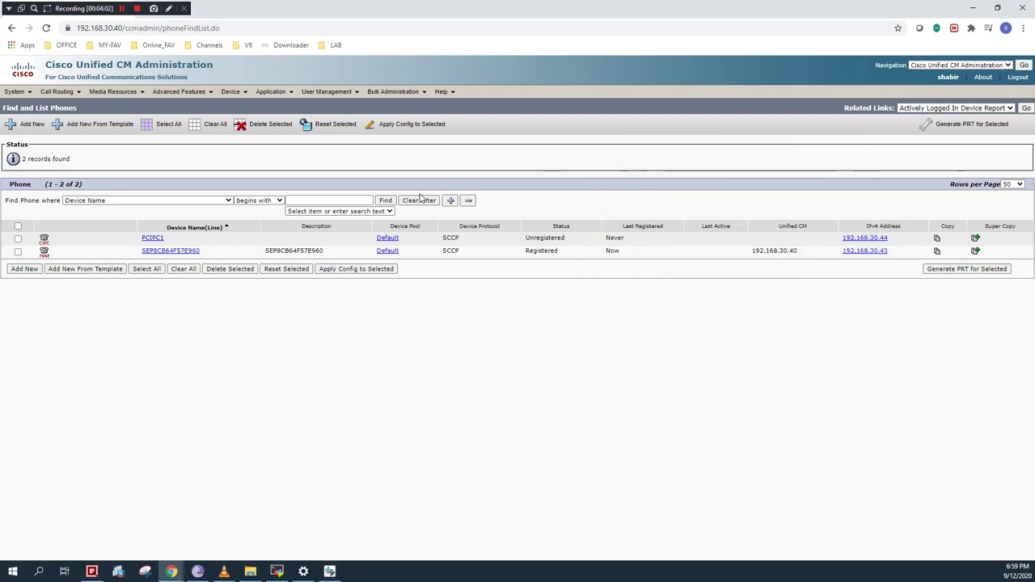
pyautogui.click(46, 29)
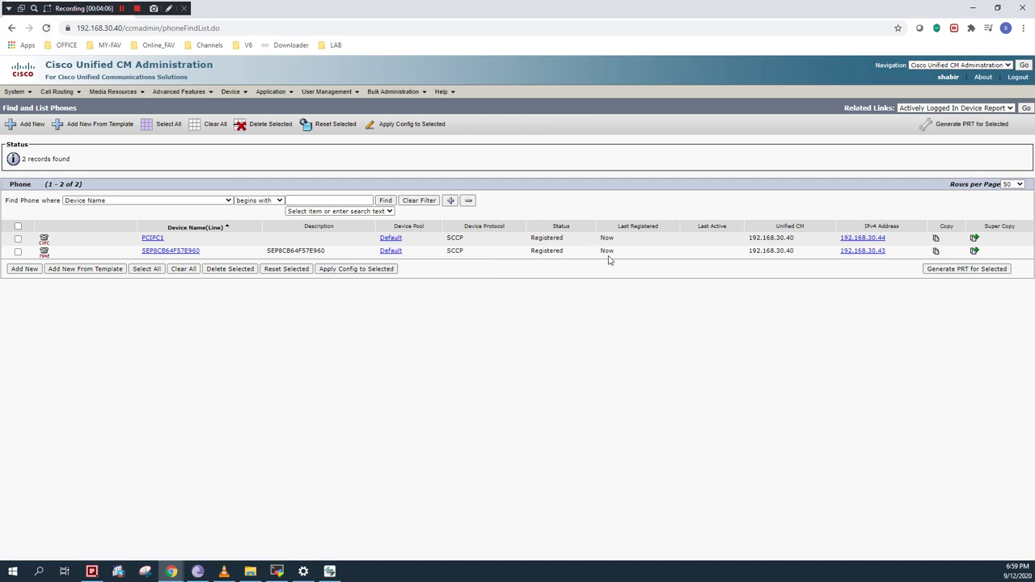
pyautogui.moveTo(565, 237); pyautogui.dragTo(531, 245)
pyautogui.moveTo(796, 238); pyautogui.dragTo(780, 239)
pyautogui.moveTo(888, 238); pyautogui.dragTo(871, 238)
pyautogui.hotkey('alt', 'Tab')
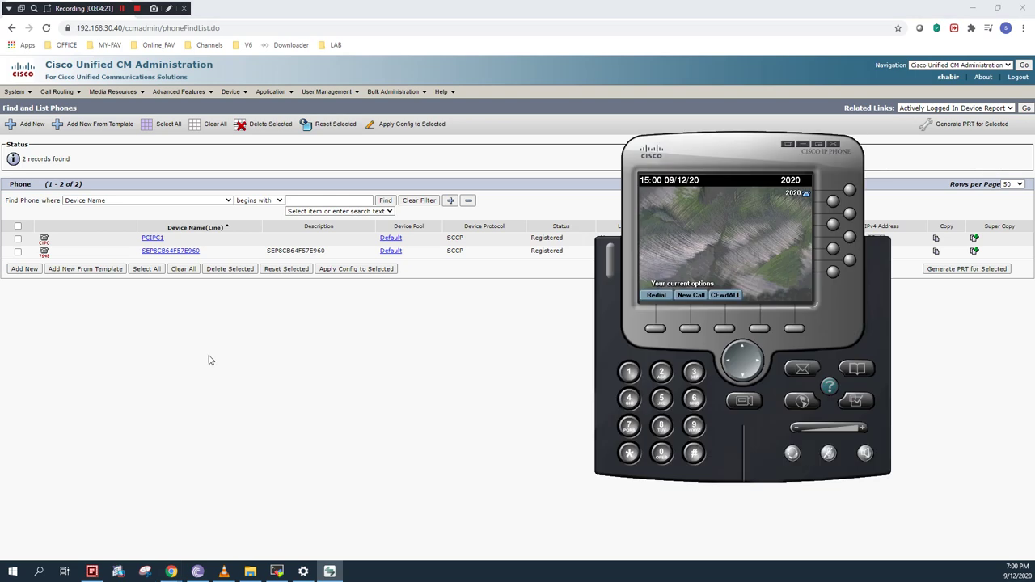
# Dial 7942 on the Cisco IP Communicator keypad and place the call with Dial.
pyautogui.click(630, 428)
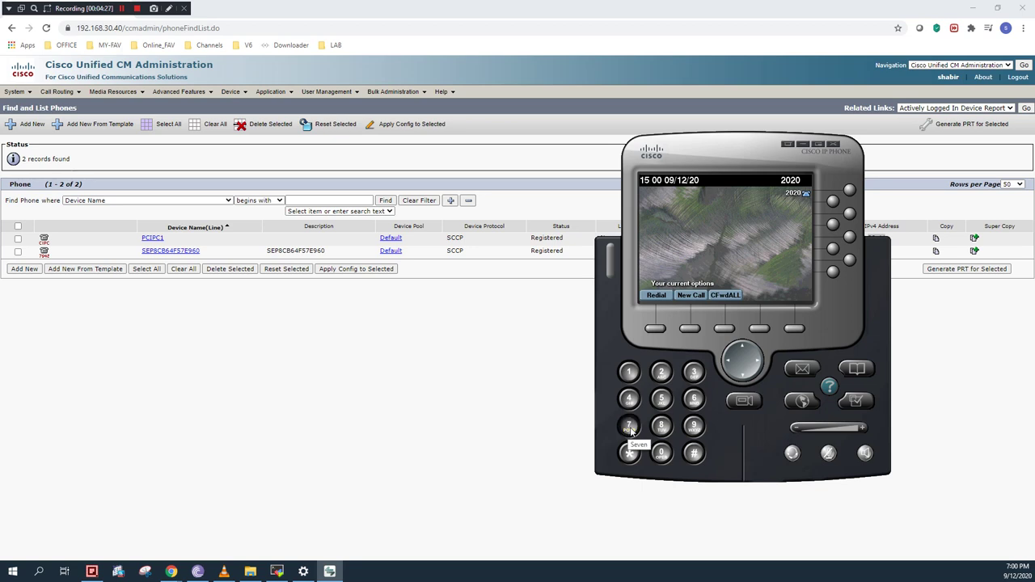
pyautogui.click(694, 426)
pyautogui.click(632, 400)
pyautogui.click(661, 373)
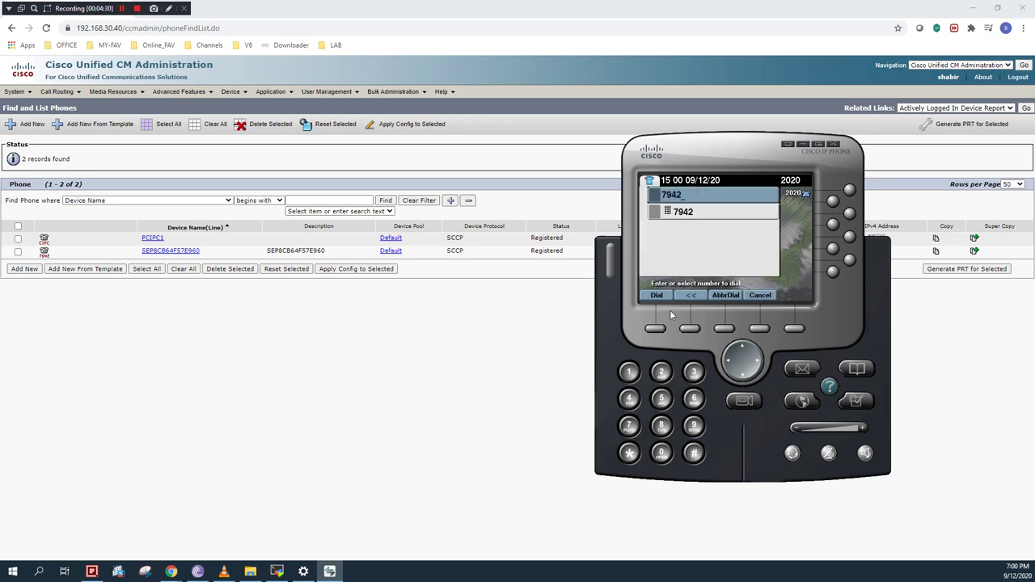
pyautogui.click(657, 296)
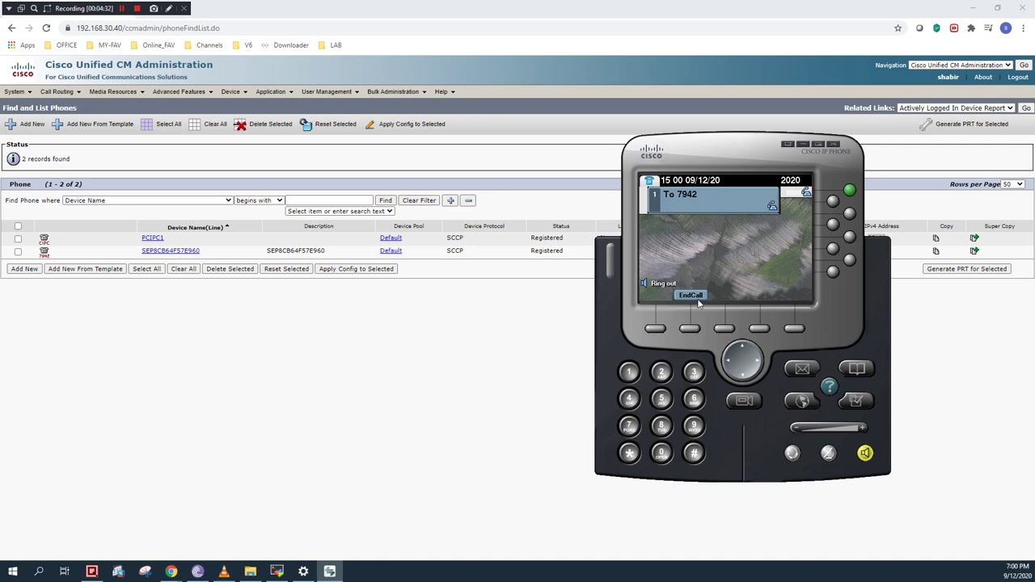